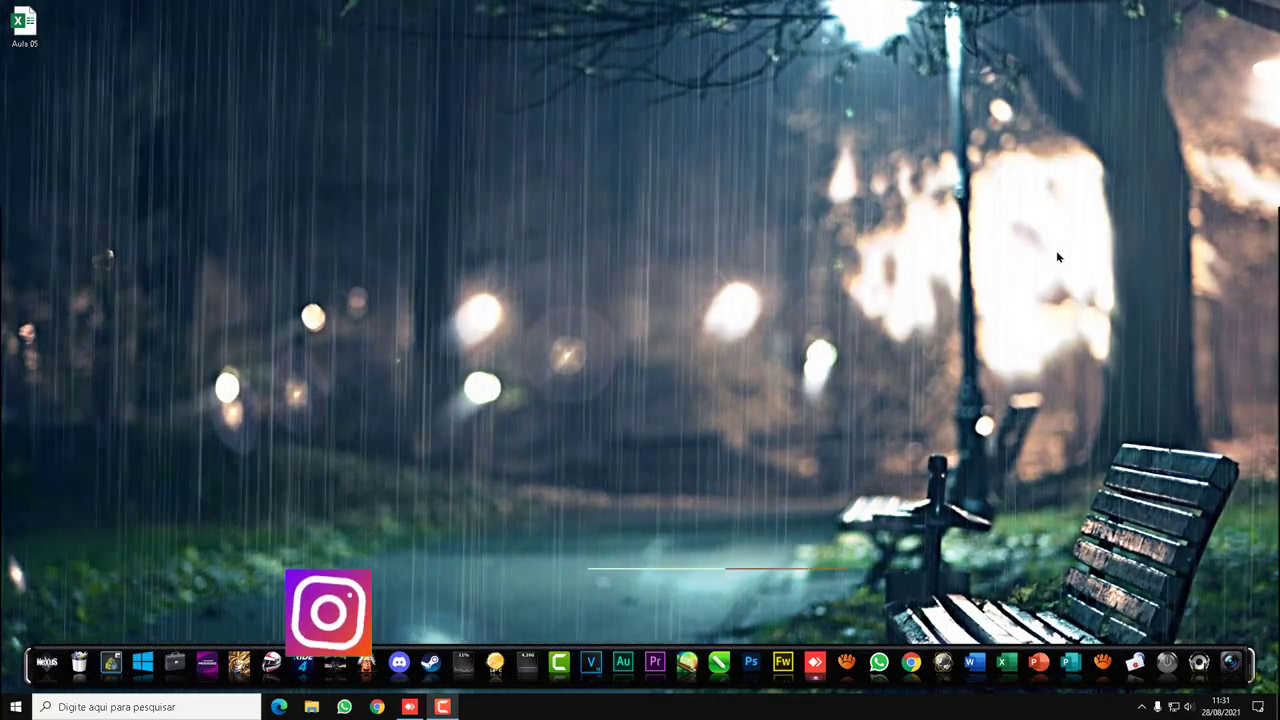
- Open the Aula 05 workbook from its desktop icon
{"action": "double_click", "coordinate": [31, 40]}
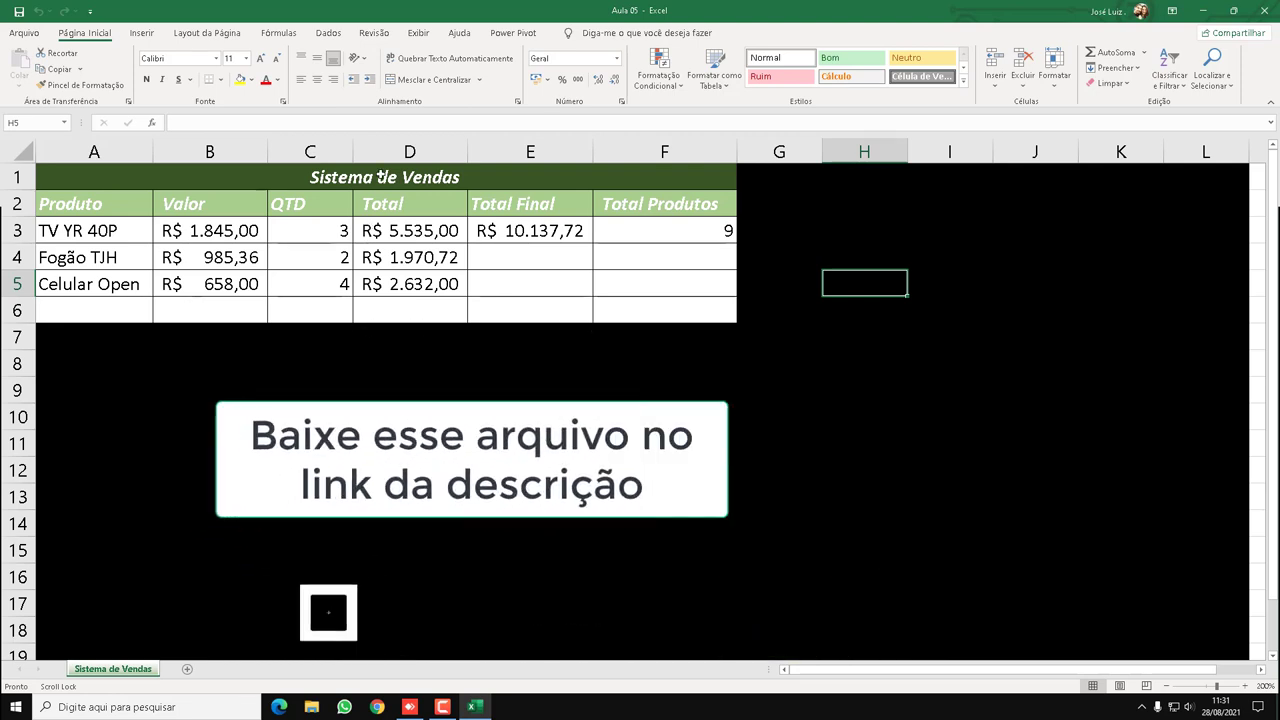
- Inspect the title cell and the Total and Total Final formulas, then select A2 and open Revisão
{"action": "left_click", "coordinate": [372, 182]}
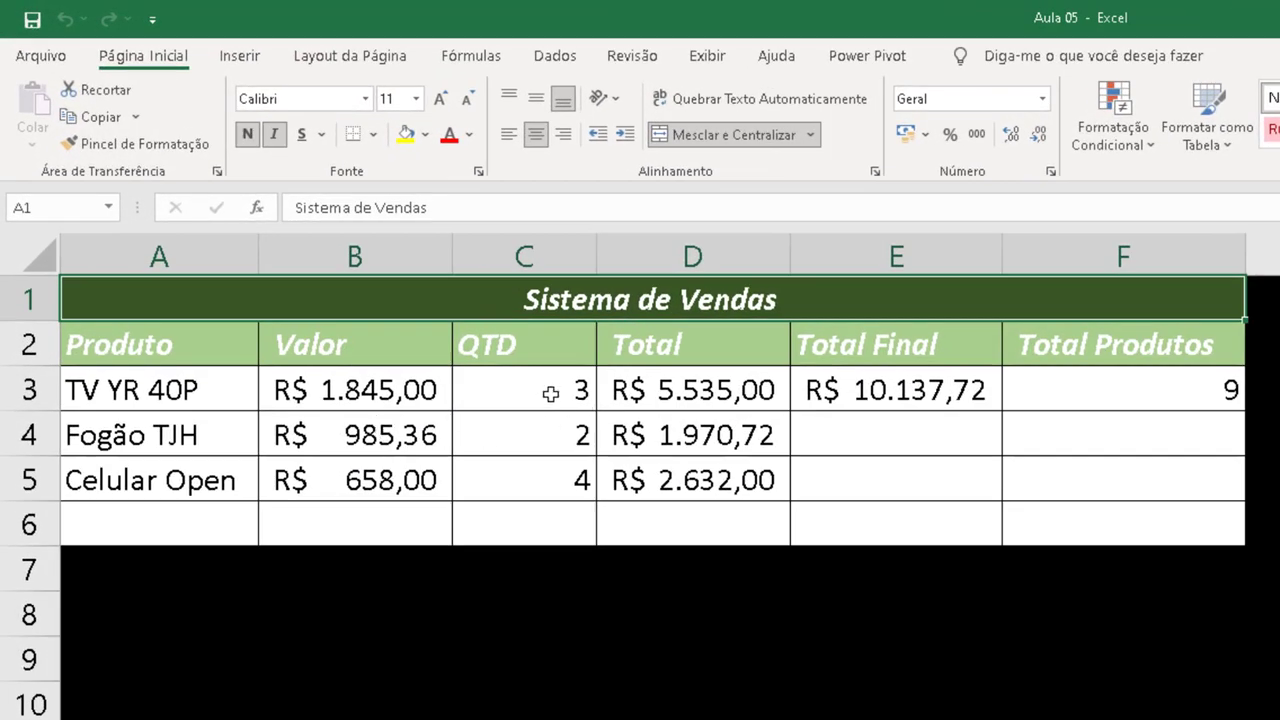
{"action": "left_click", "coordinate": [680, 391]}
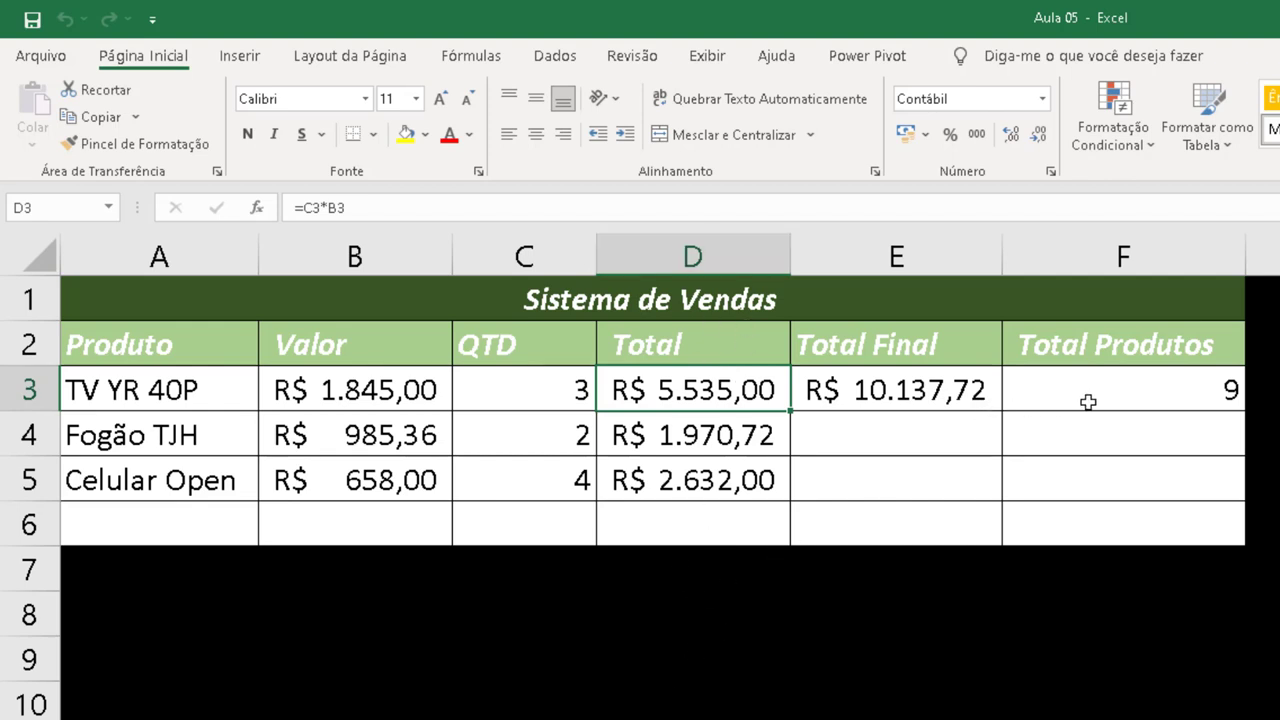
{"action": "left_click", "coordinate": [913, 400]}
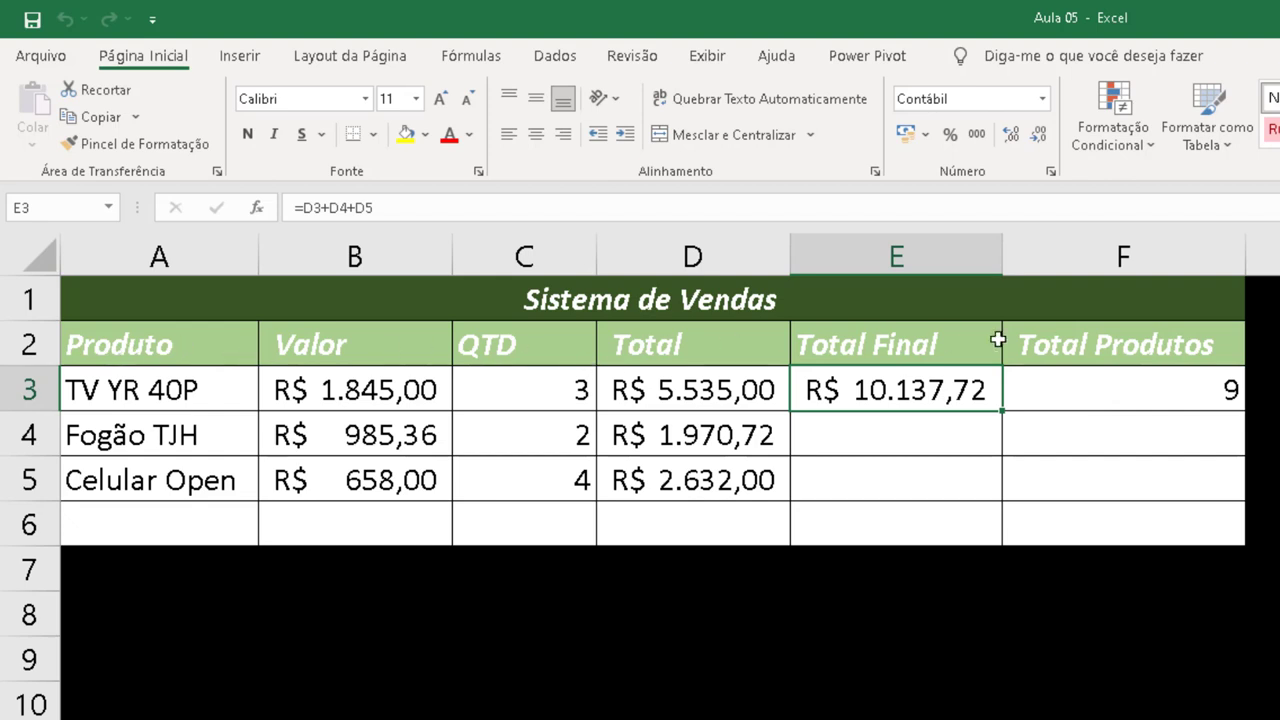
{"action": "left_click", "coordinate": [204, 347]}
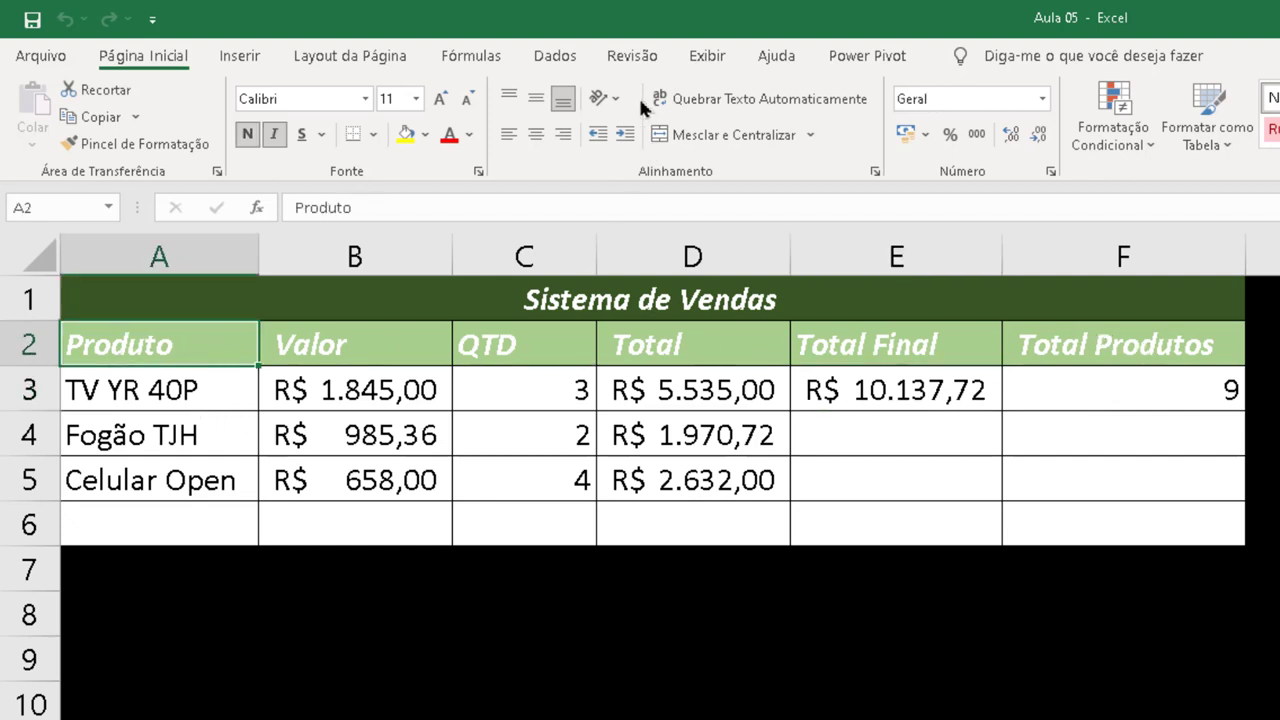
{"action": "left_click", "coordinate": [643, 62]}
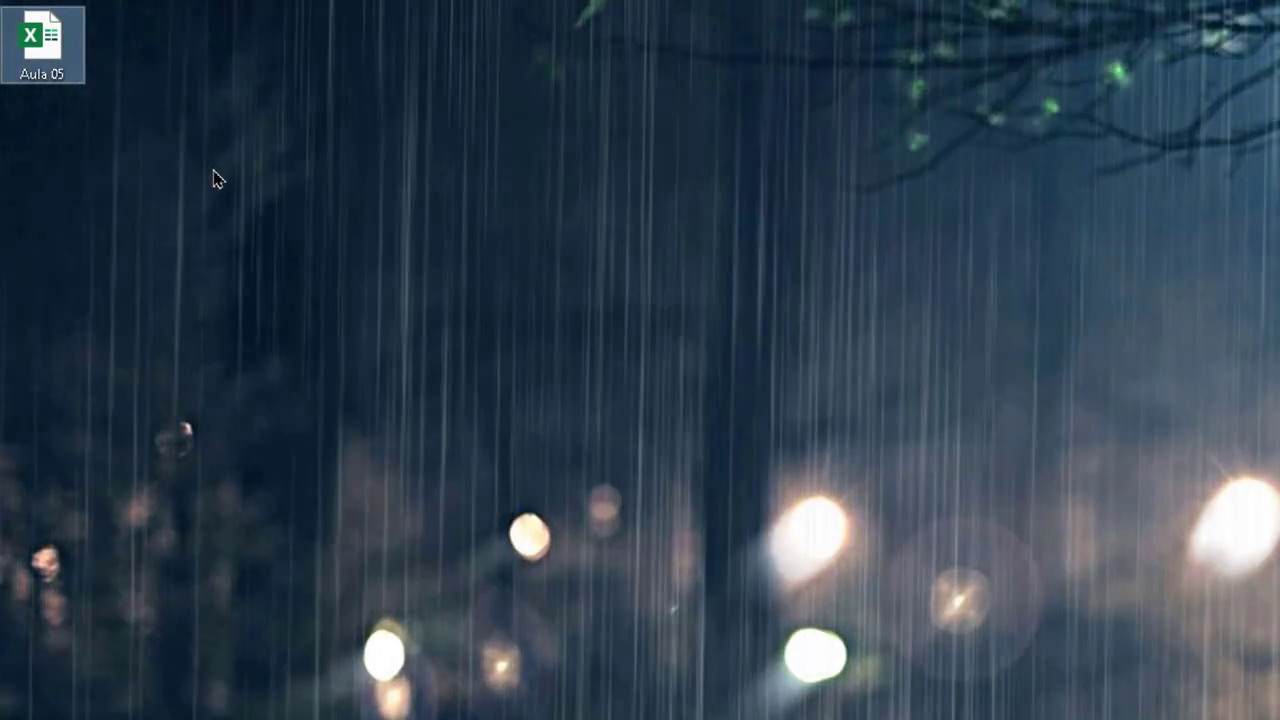
- Reopen the Aula 05 workbook from its desktop icon
{"action": "double_click", "coordinate": [55, 50]}
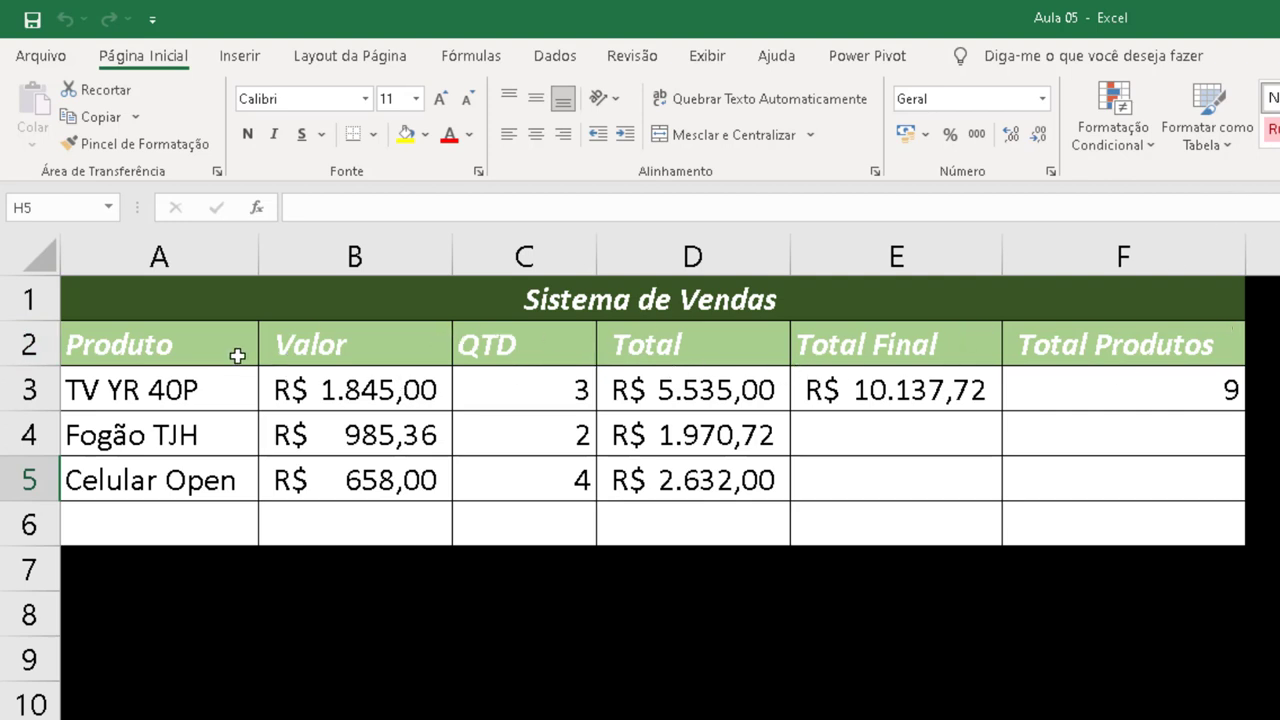
- Add the comment 'Aqui você digita o nome do produto!' to the Produto header in A2
{"action": "left_click", "coordinate": [172, 343]}
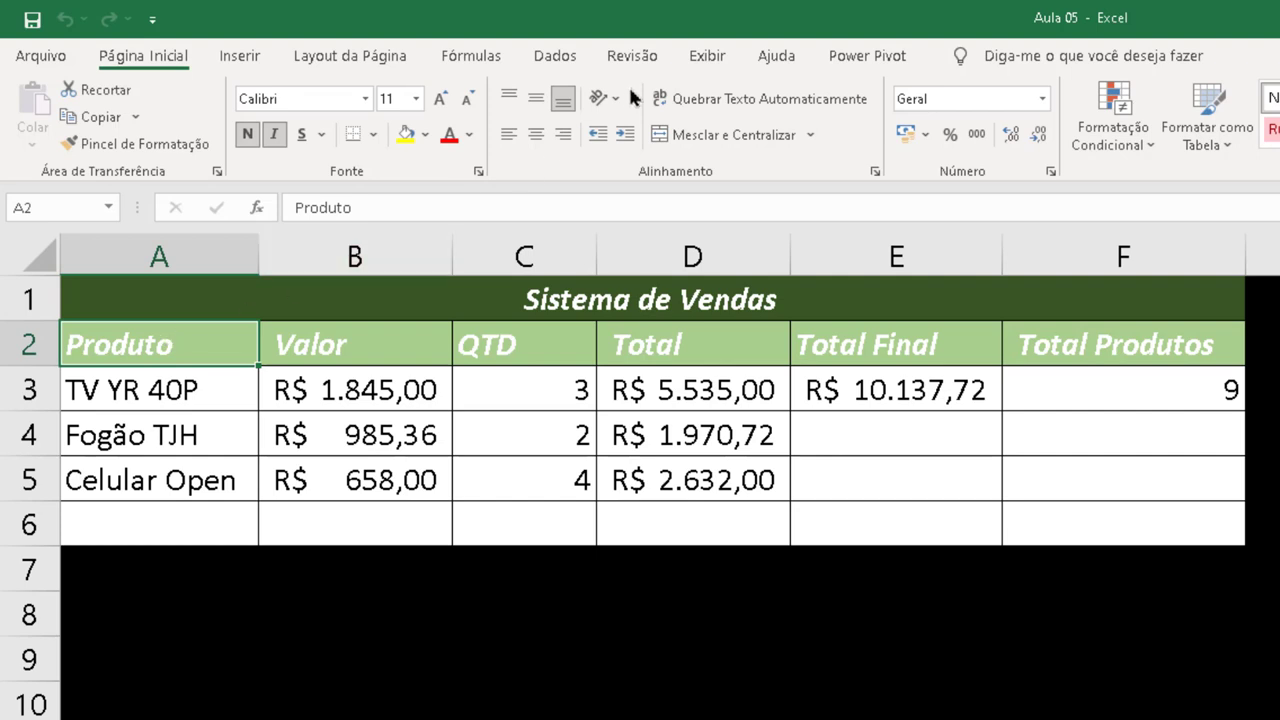
{"action": "left_click", "coordinate": [633, 56]}
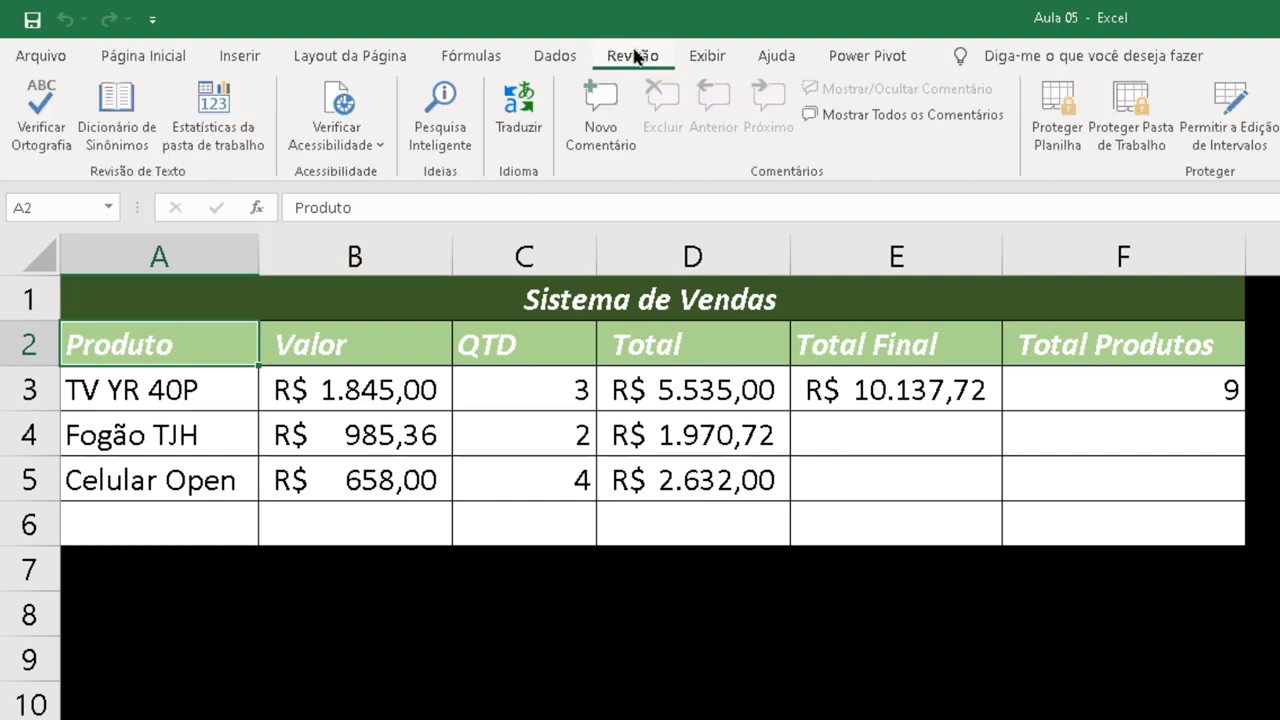
{"action": "left_click", "coordinate": [608, 98]}
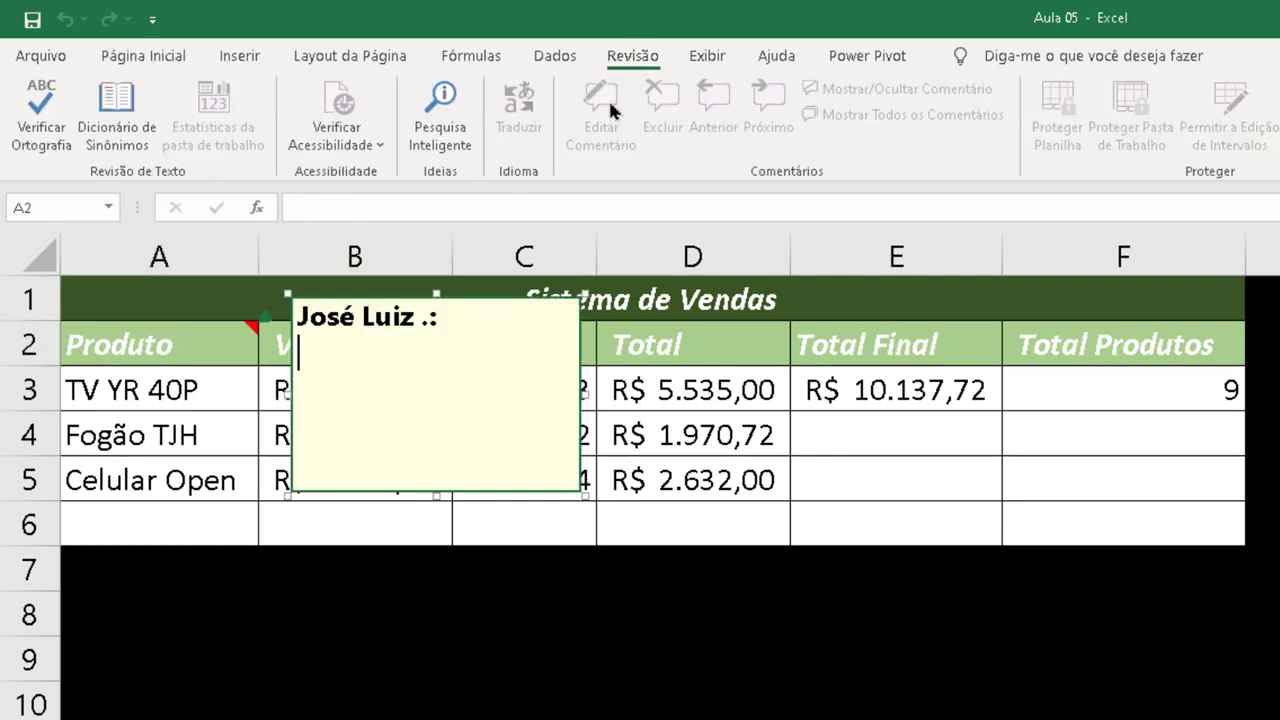
{"action": "left_click", "coordinate": [401, 368]}
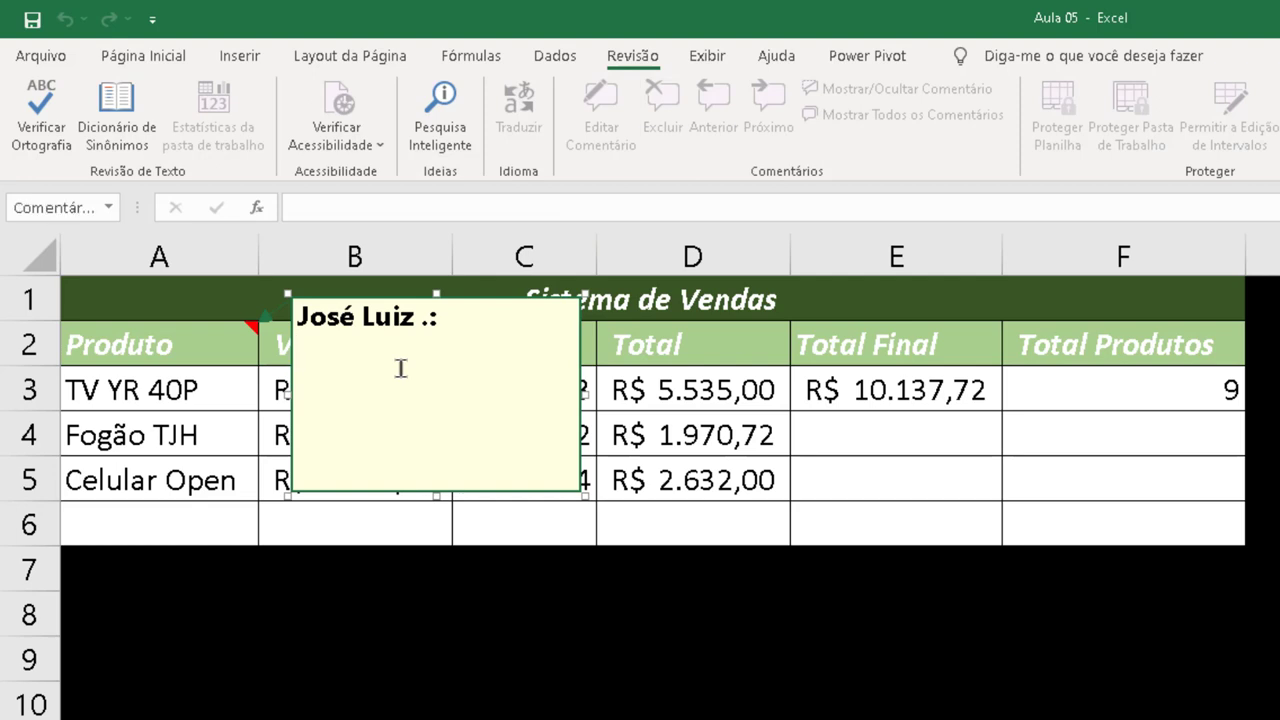
{"action": "type", "text": "Aq"}
{"action": "type", "text": "ui voc"}
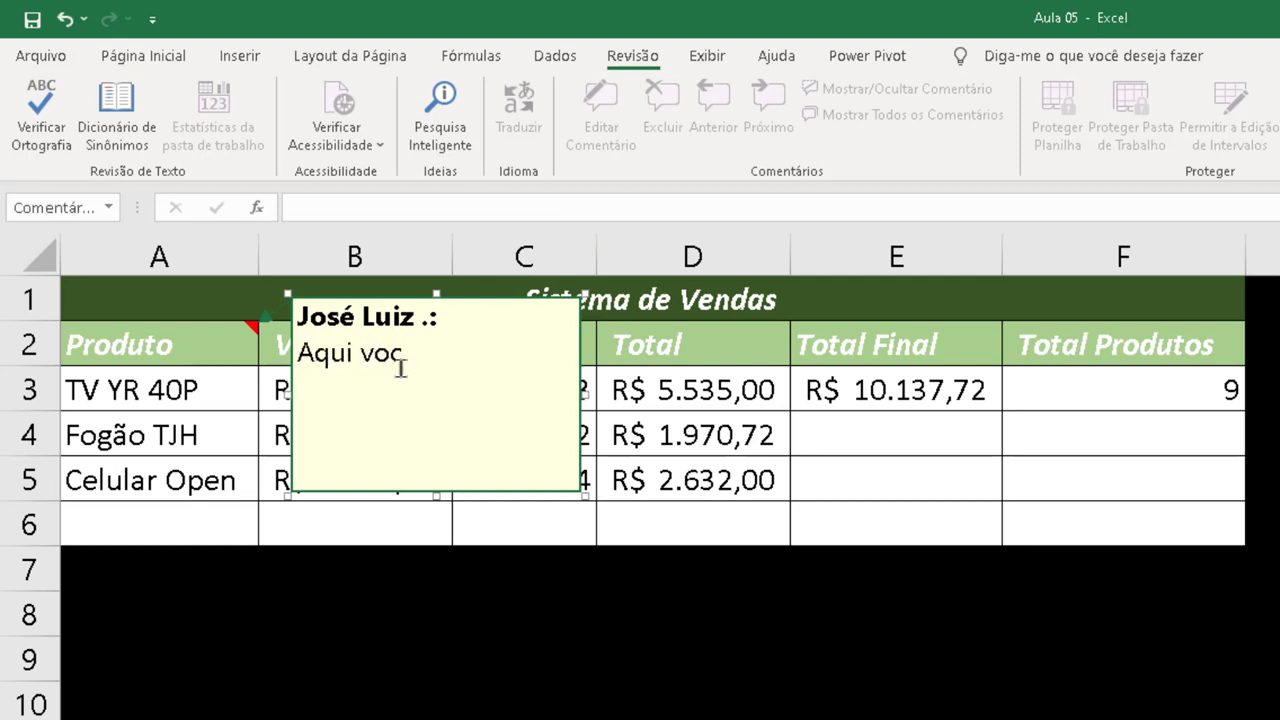
{"action": "type", "text": "ê digita"}
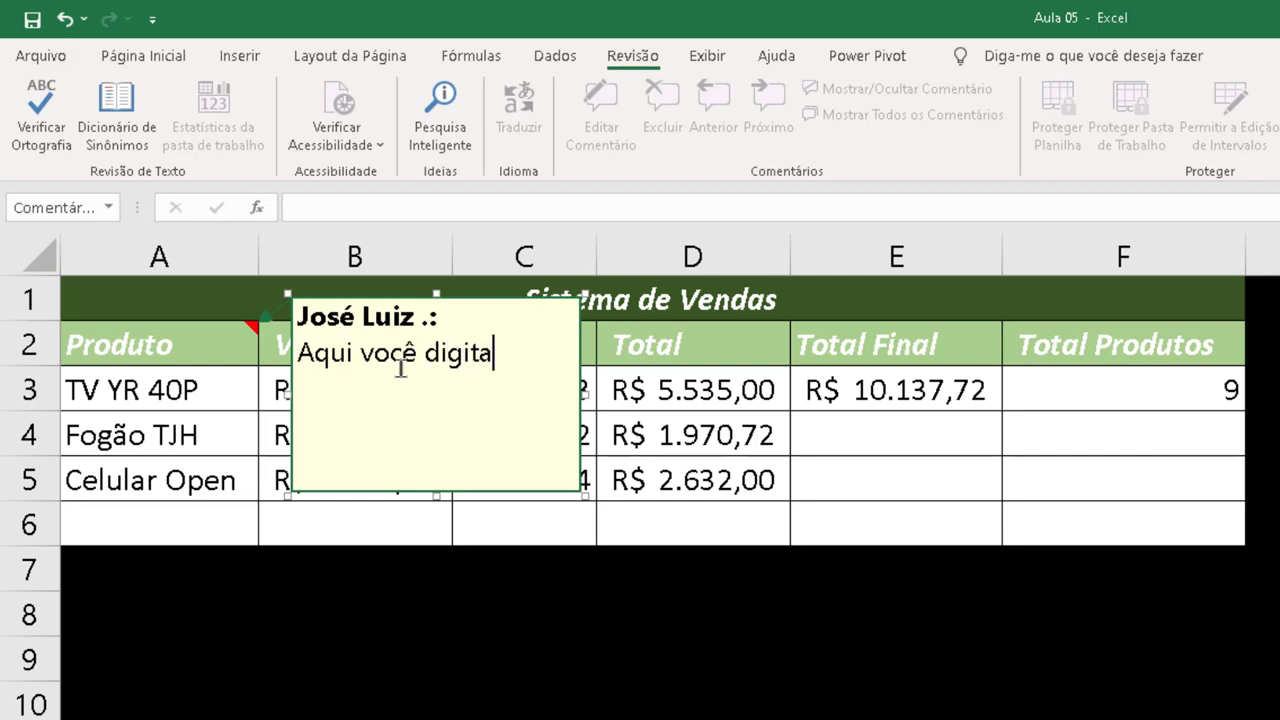
{"action": "type", "text": " o no"}
{"action": "type", "text": "me do pro"}
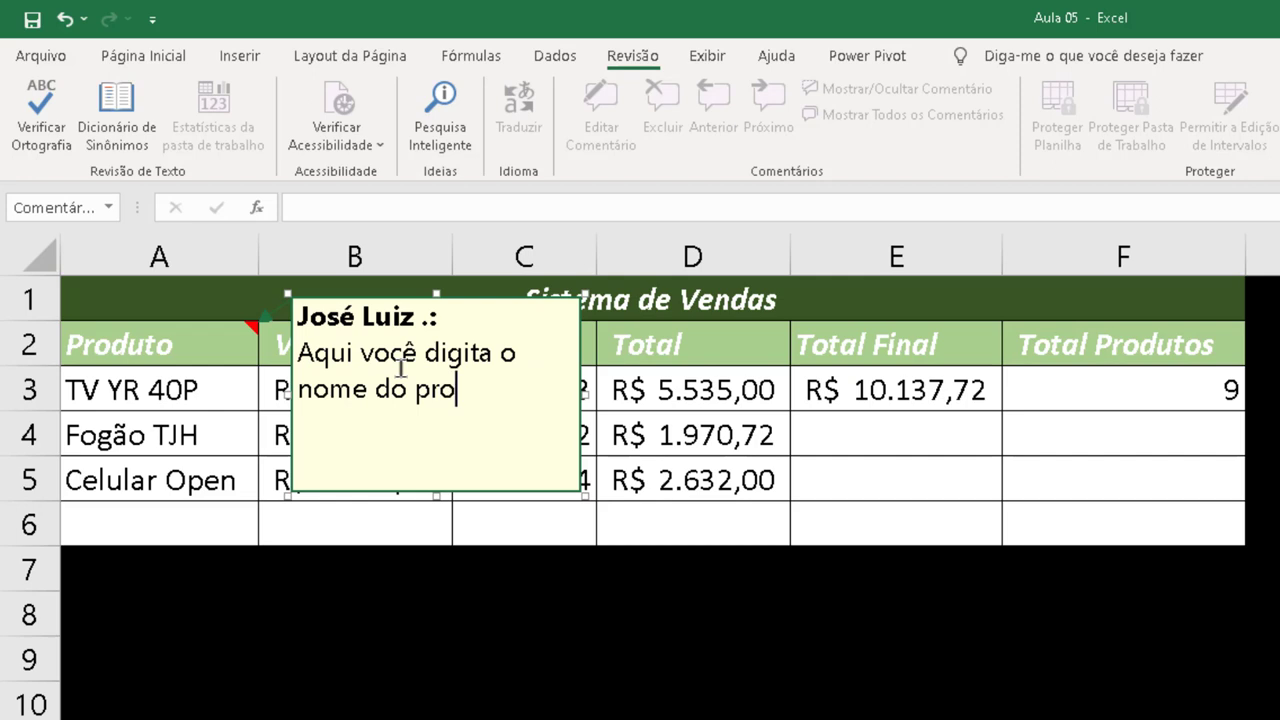
{"action": "type", "text": "duto"}
{"action": "type", "text": "!"}
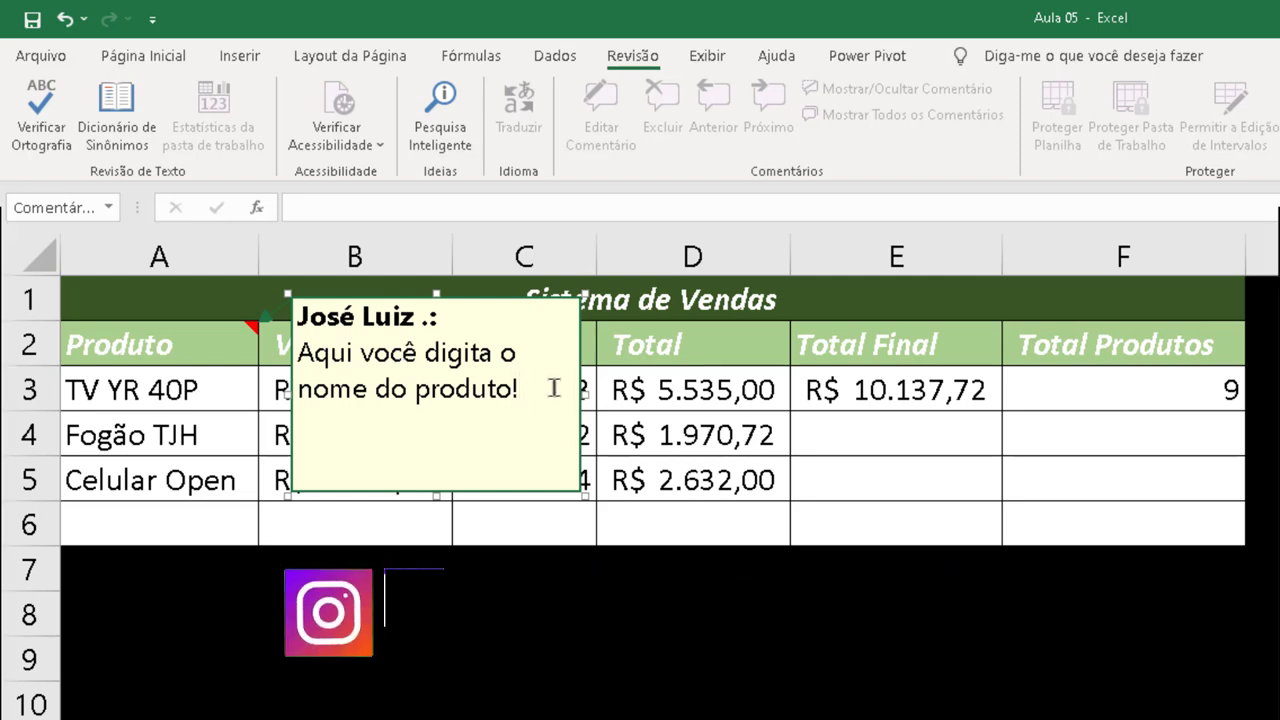
{"action": "left_click_drag", "start_coordinate": [553, 388], "coordinate": [271, 351]}
{"action": "key", "text": "ctrl+c"}
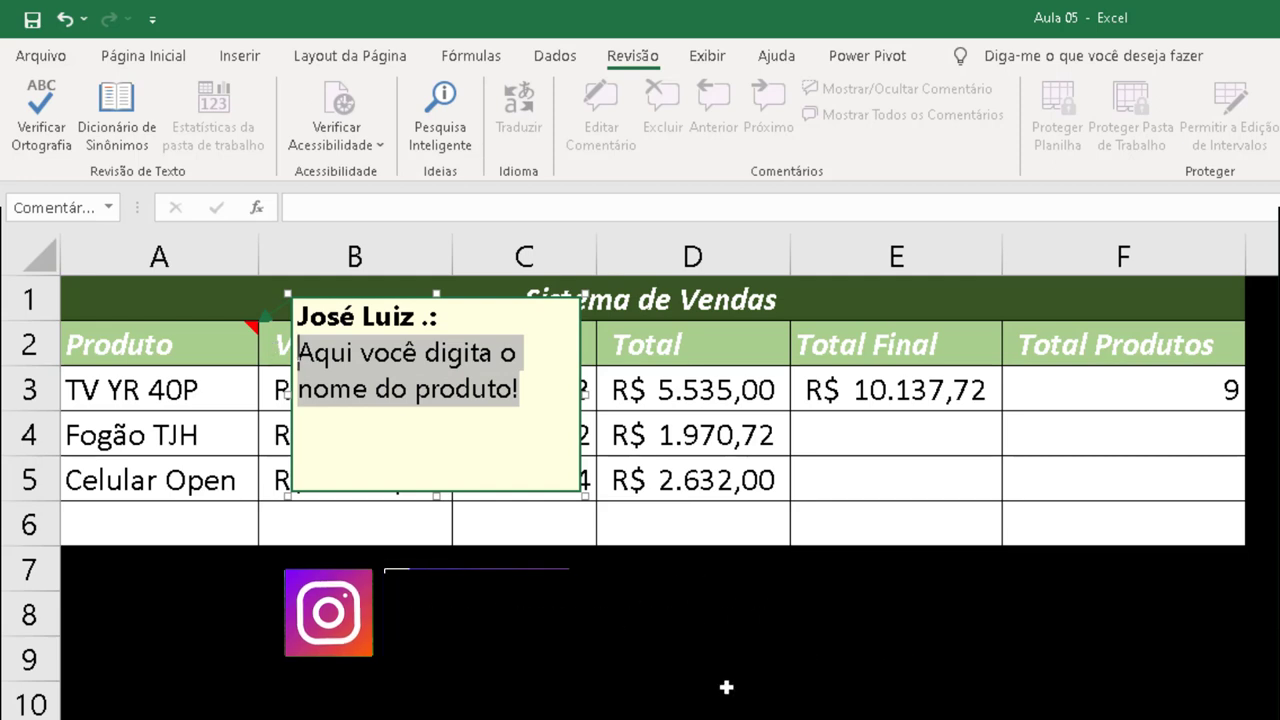
{"action": "left_click", "coordinate": [726, 688]}
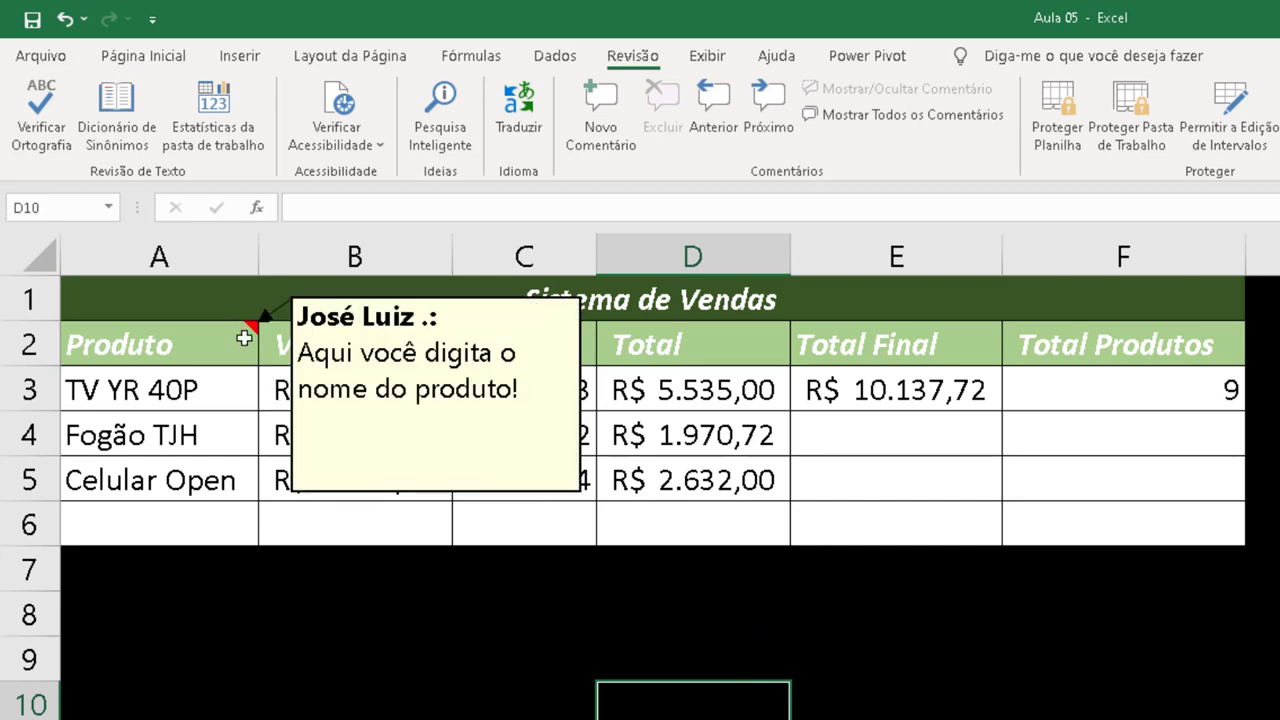
{"action": "mouse_move", "coordinate": [253, 327]}
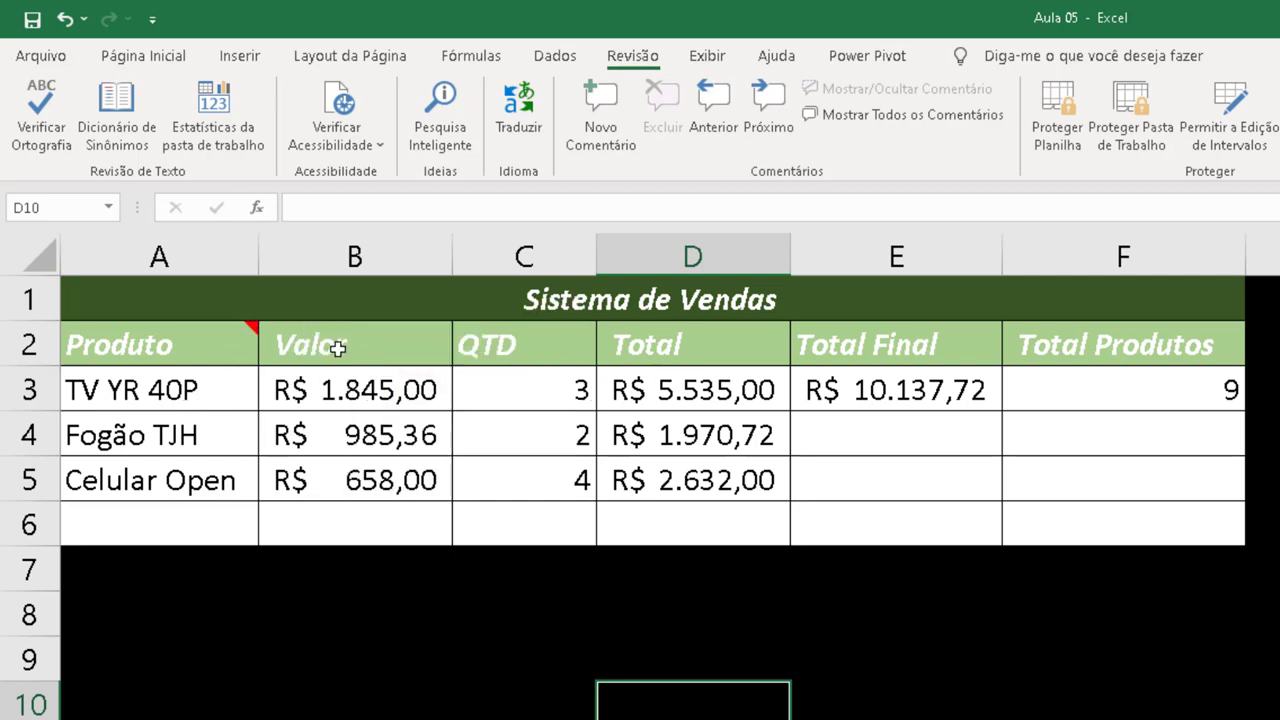
- Comment the Valor header with 'Aqui você digita o valor do produto!'
{"action": "left_click", "coordinate": [338, 348]}
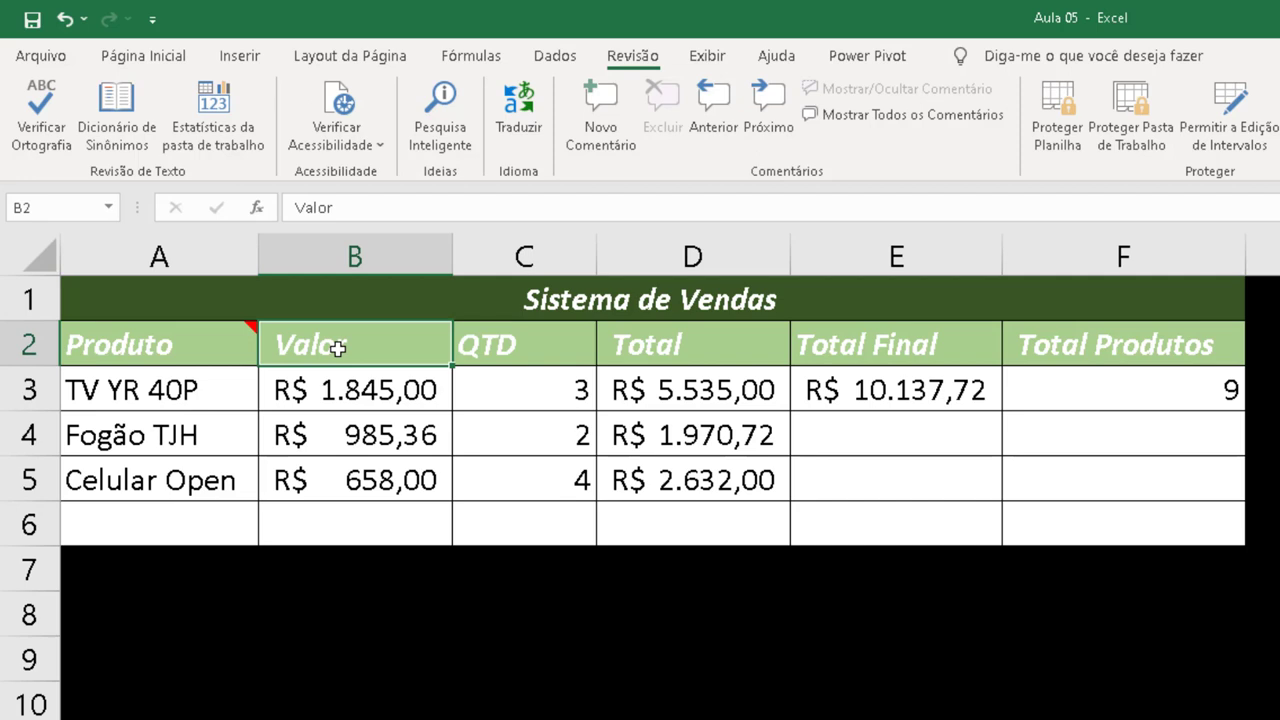
{"action": "left_click", "coordinate": [601, 110]}
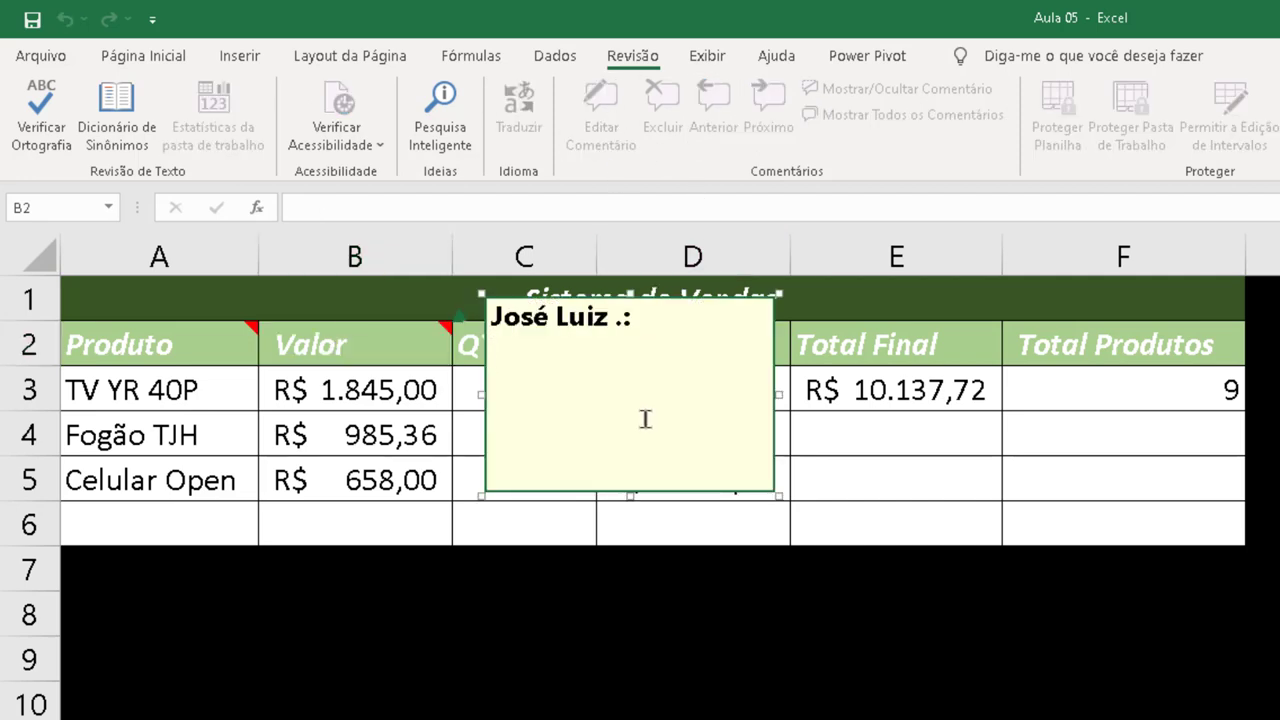
{"action": "type", "text": "Aqui você digita o nome do produto!"}
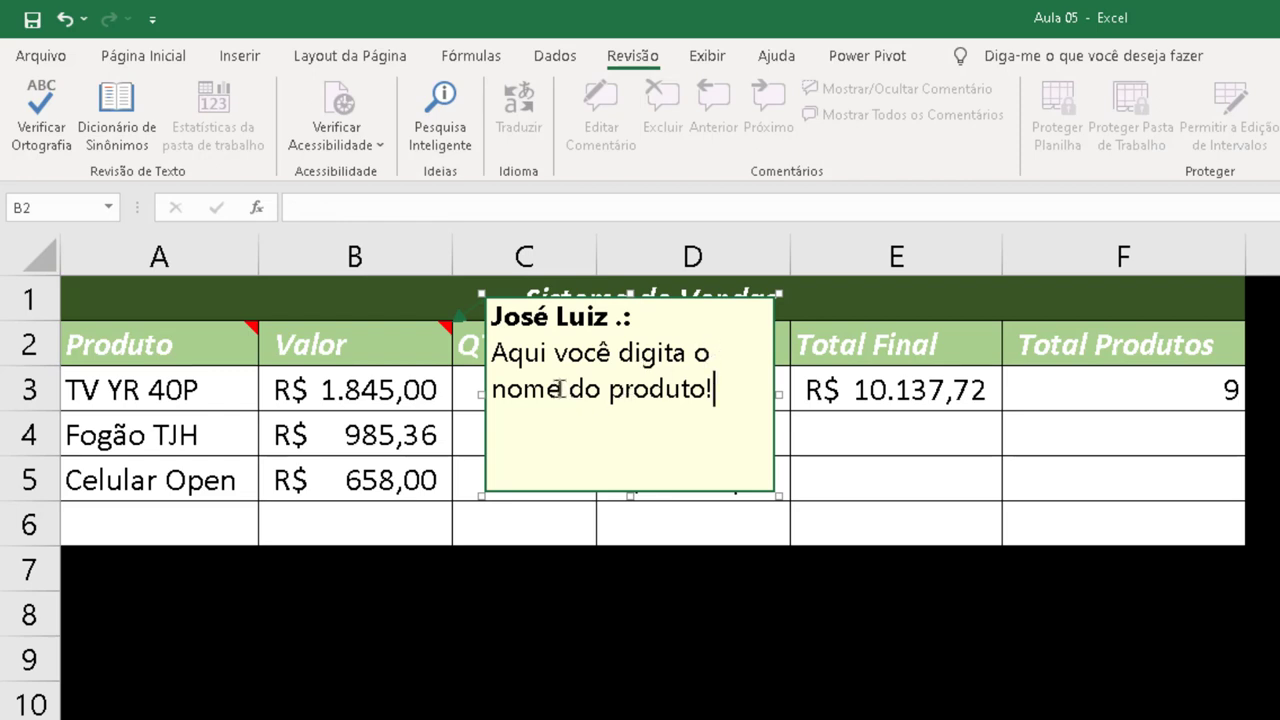
{"action": "left_click_drag", "start_coordinate": [562, 392], "coordinate": [492, 392]}
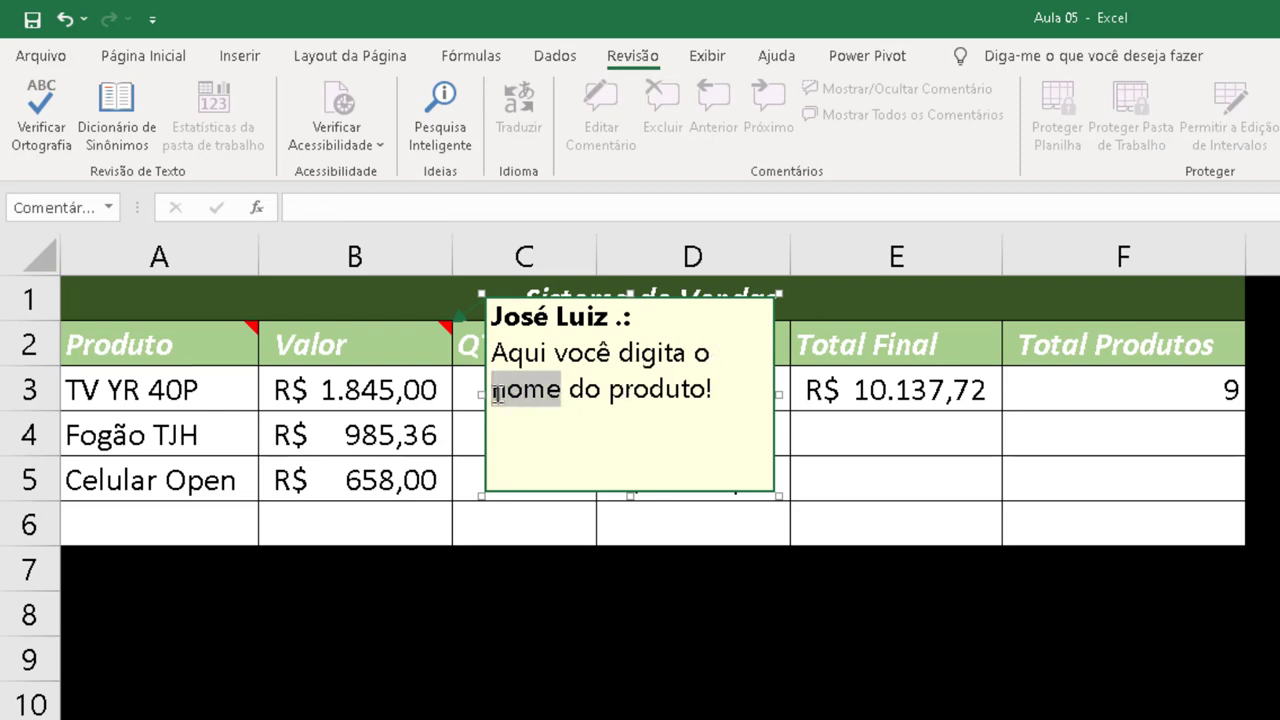
{"action": "type", "text": "valor"}
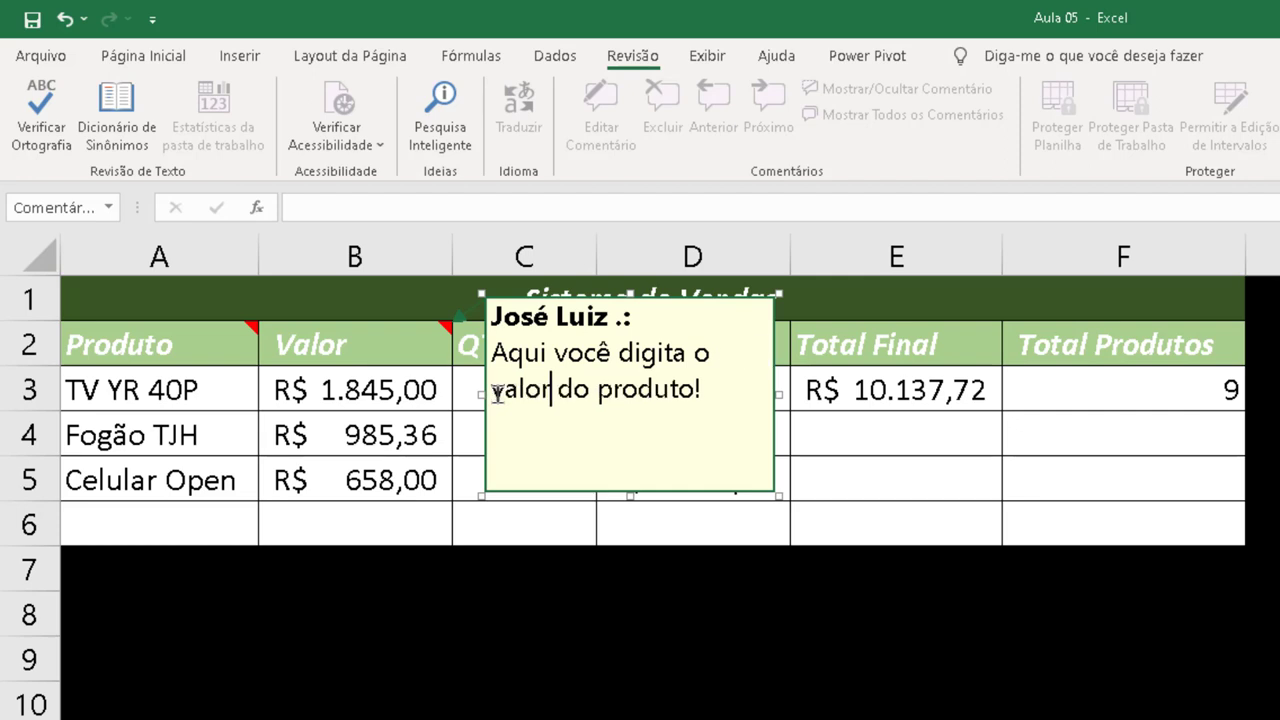
{"action": "left_click", "coordinate": [549, 686]}
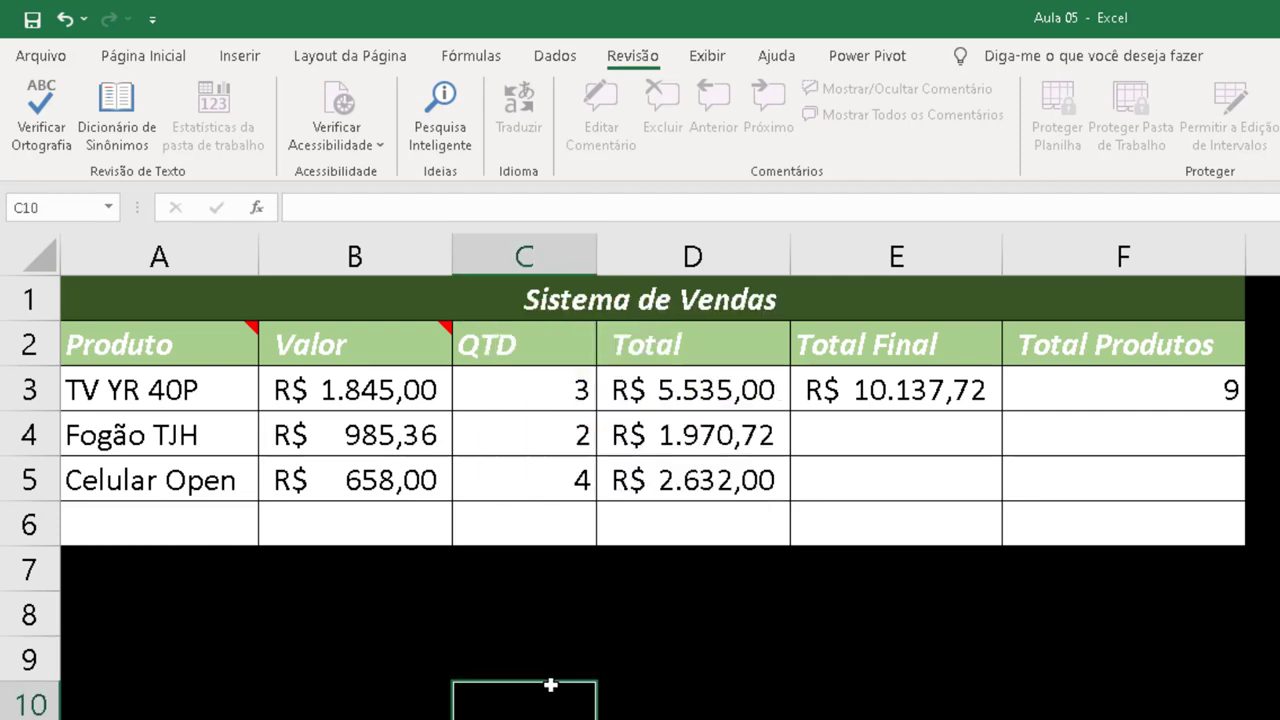
- Add a QTD header comment reading 'Aqui você digita a quantidade do produto!'
{"action": "left_click", "coordinate": [541, 346]}
{"action": "left_click", "coordinate": [595, 130]}
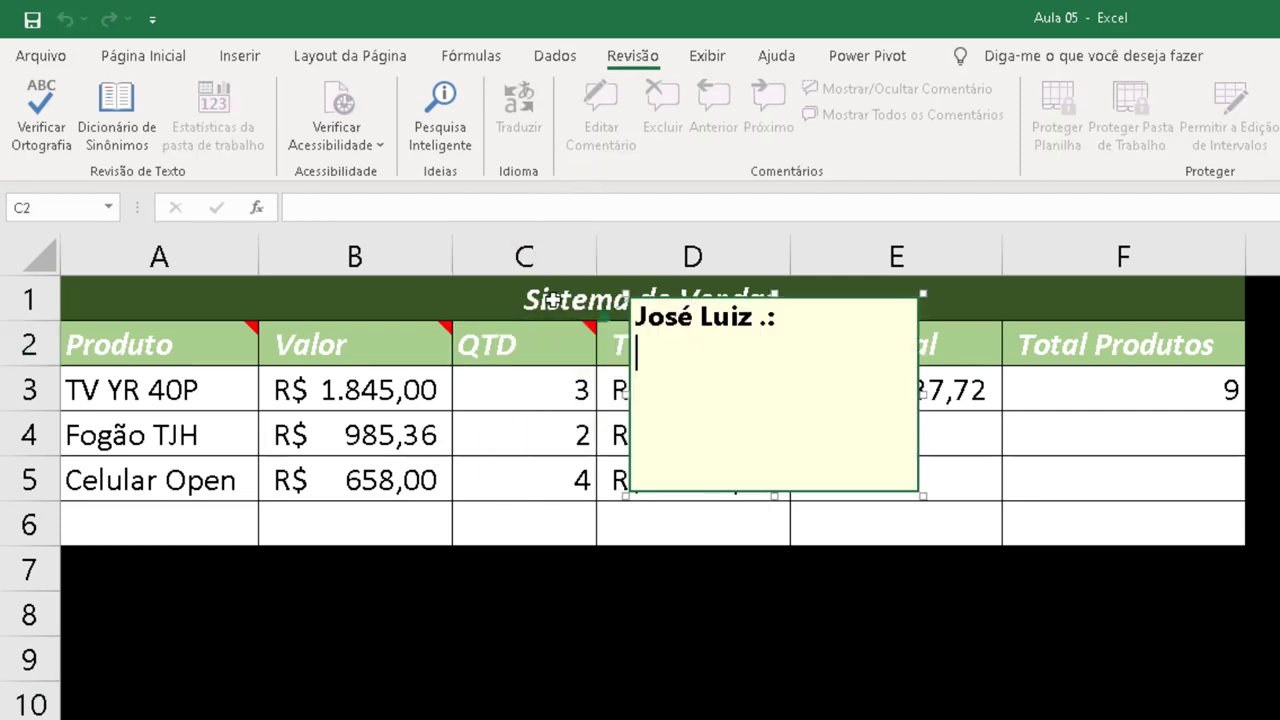
{"action": "key", "text": "ctrl+v"}
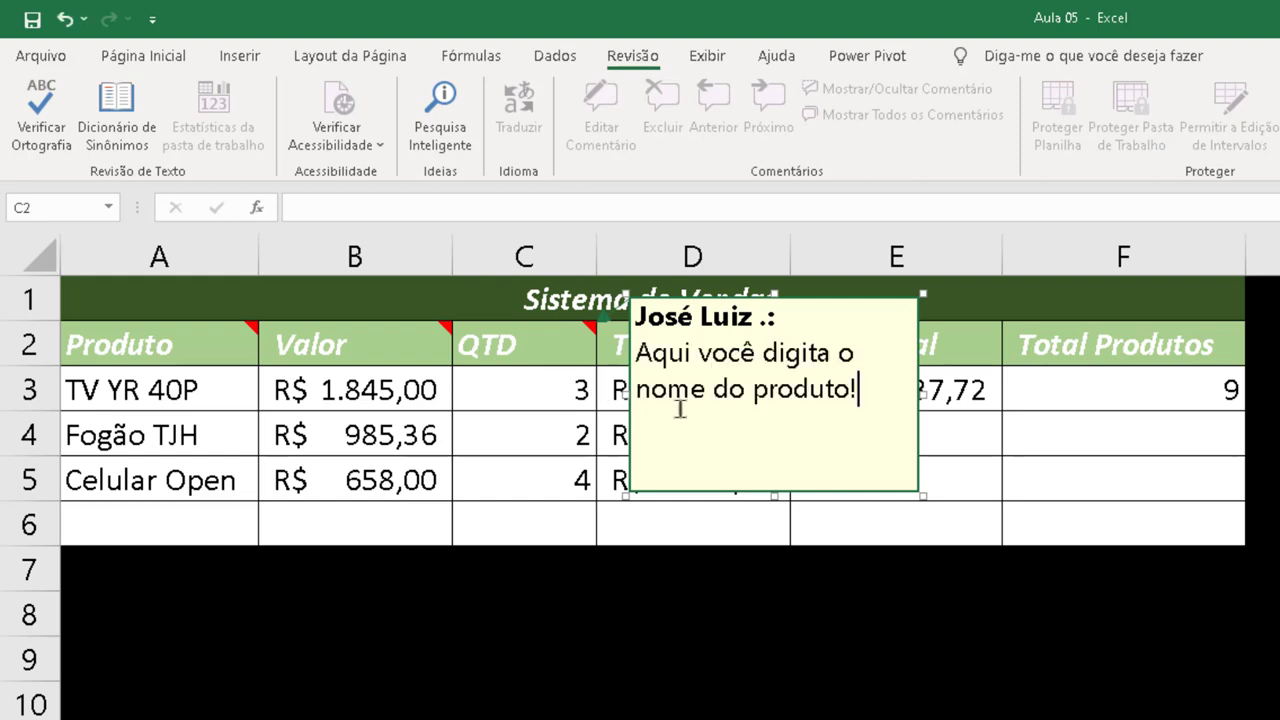
{"action": "left_click_drag", "start_coordinate": [853, 354], "coordinate": [837, 356]}
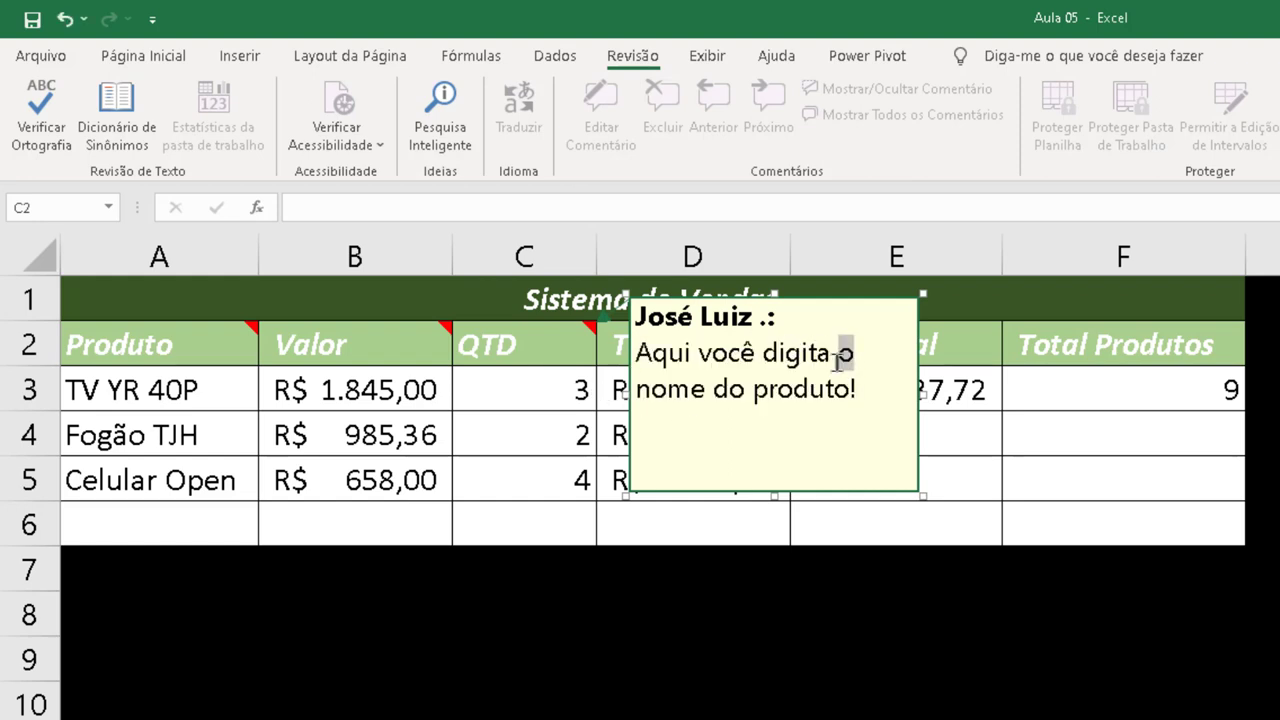
{"action": "type", "text": "a"}
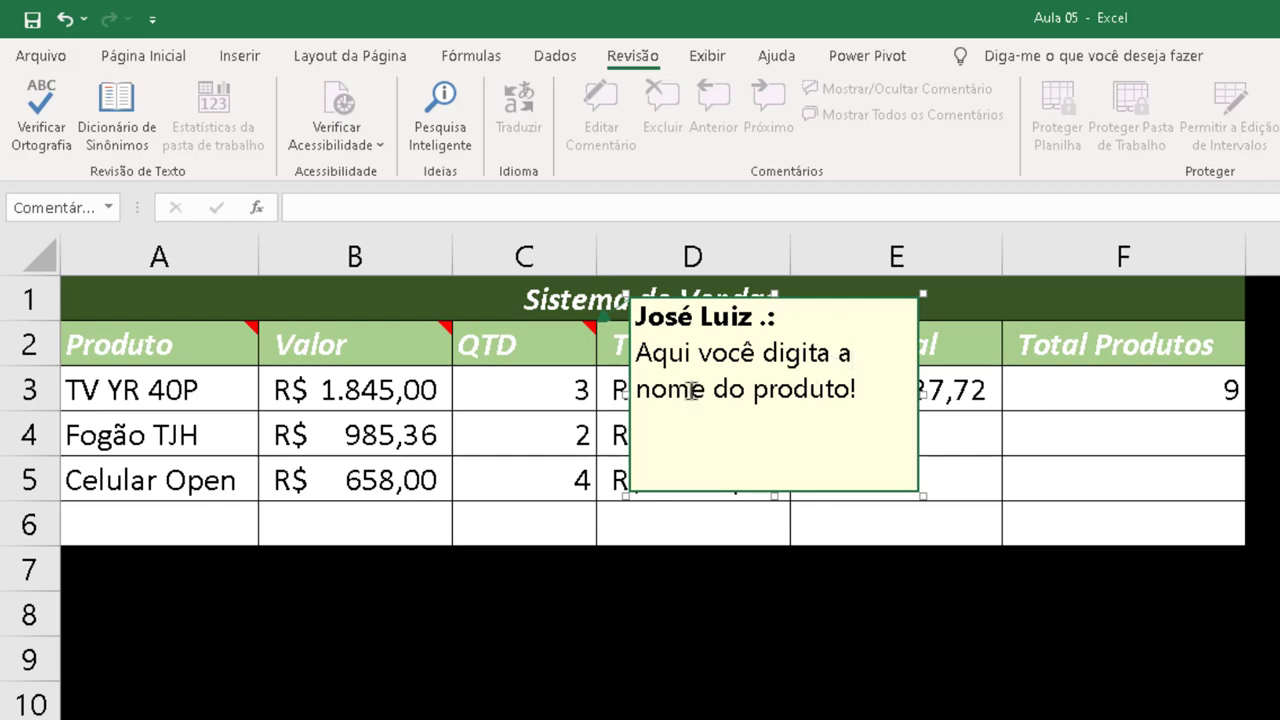
{"action": "left_click_drag", "start_coordinate": [706, 390], "coordinate": [643, 397]}
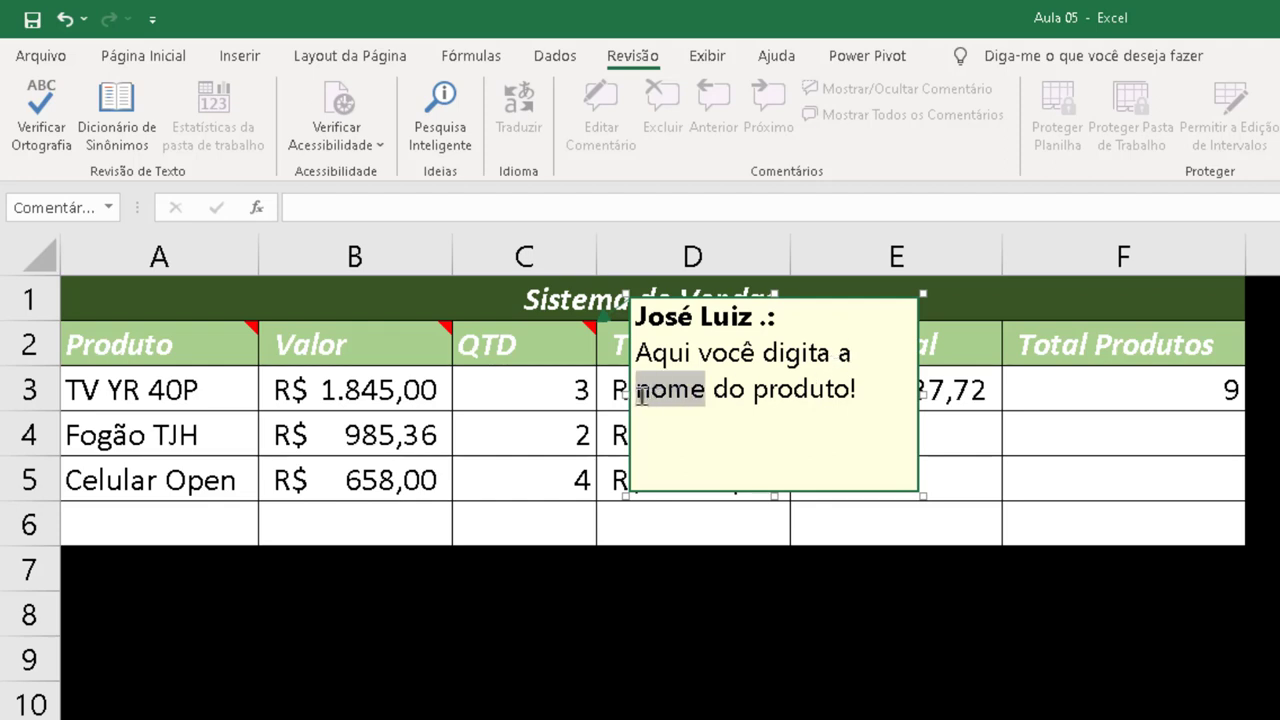
{"action": "type", "text": "quant"}
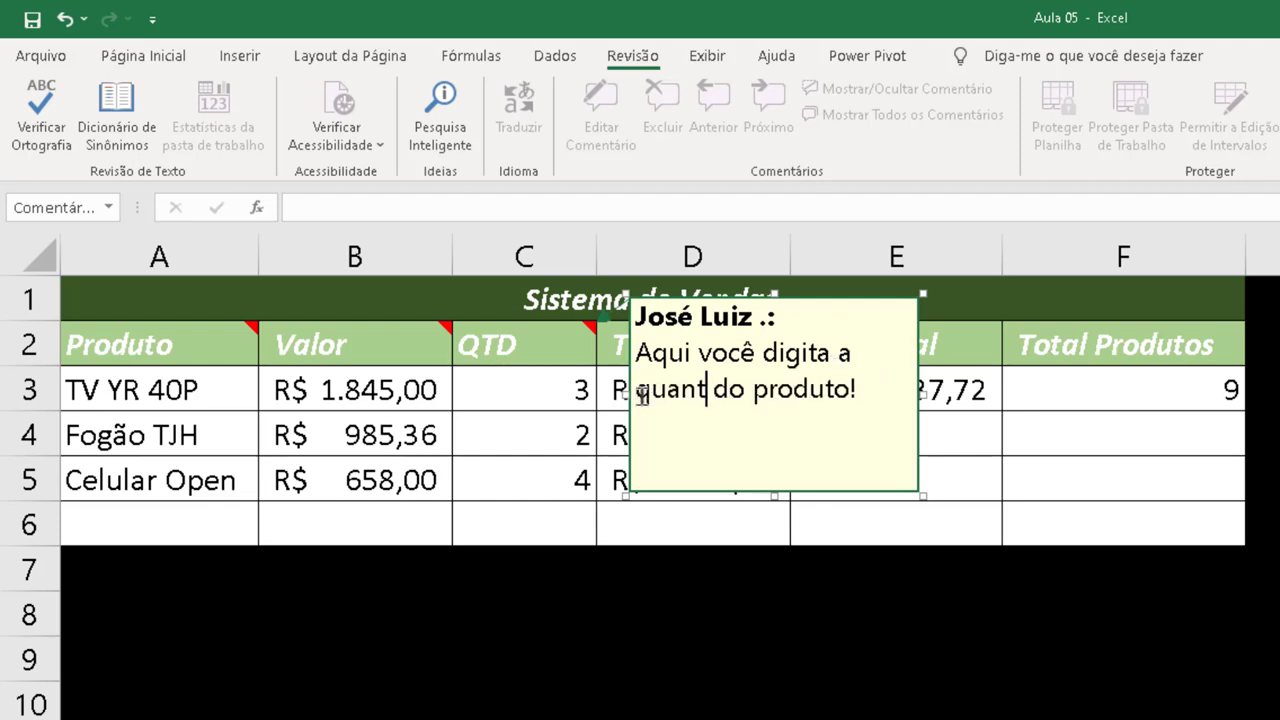
{"action": "type", "text": "idade do"}
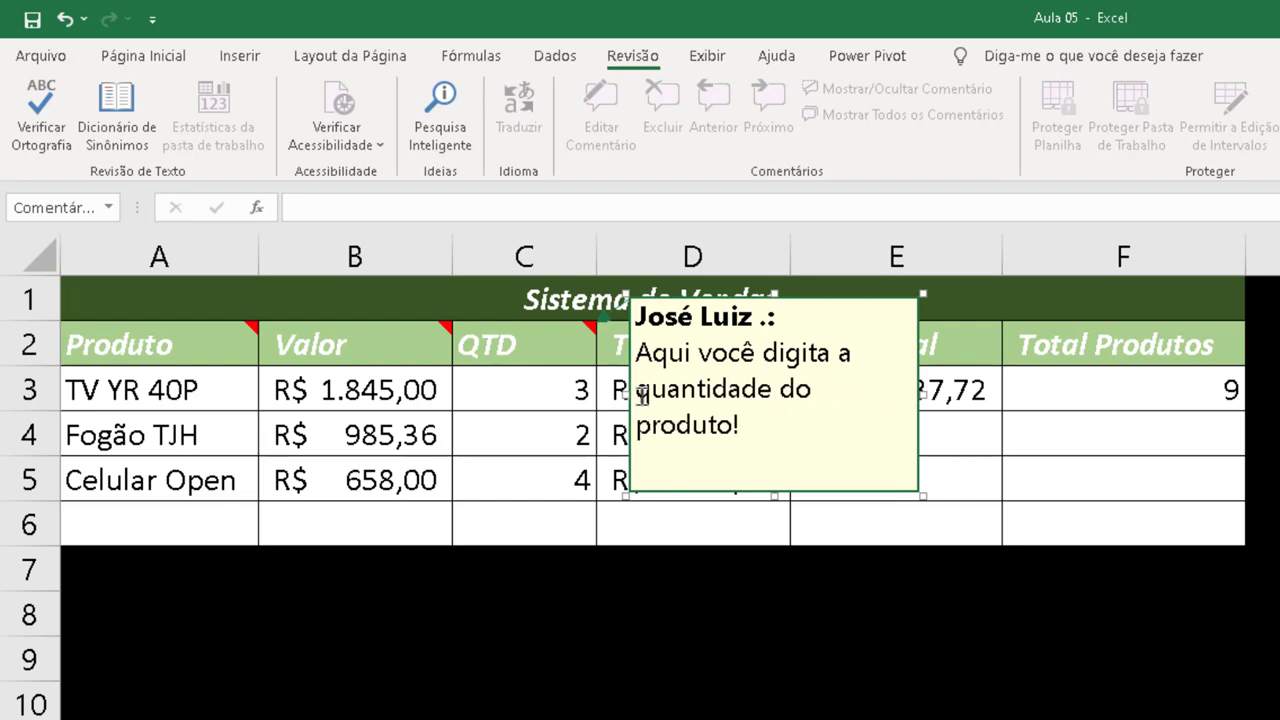
- Give the Total header in D2 the comment 'Aqui você não pode digitar nada'
{"action": "left_click", "coordinate": [826, 700]}
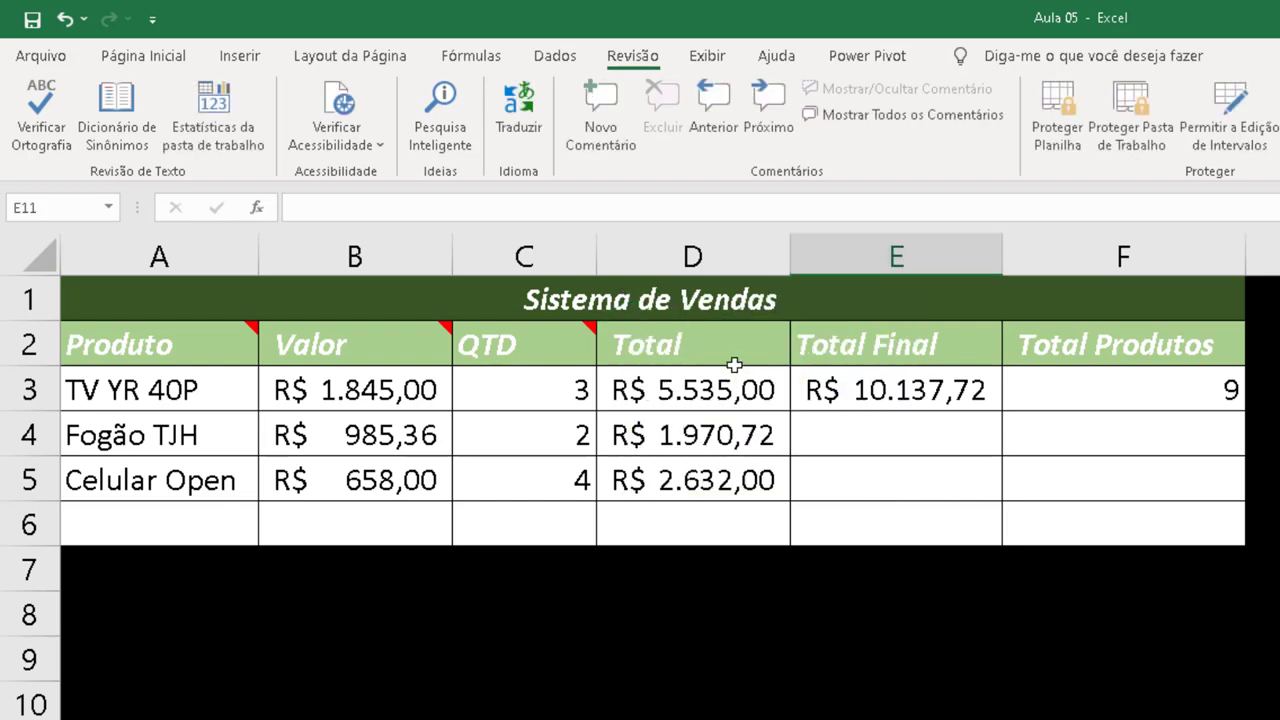
{"action": "left_click", "coordinate": [723, 348]}
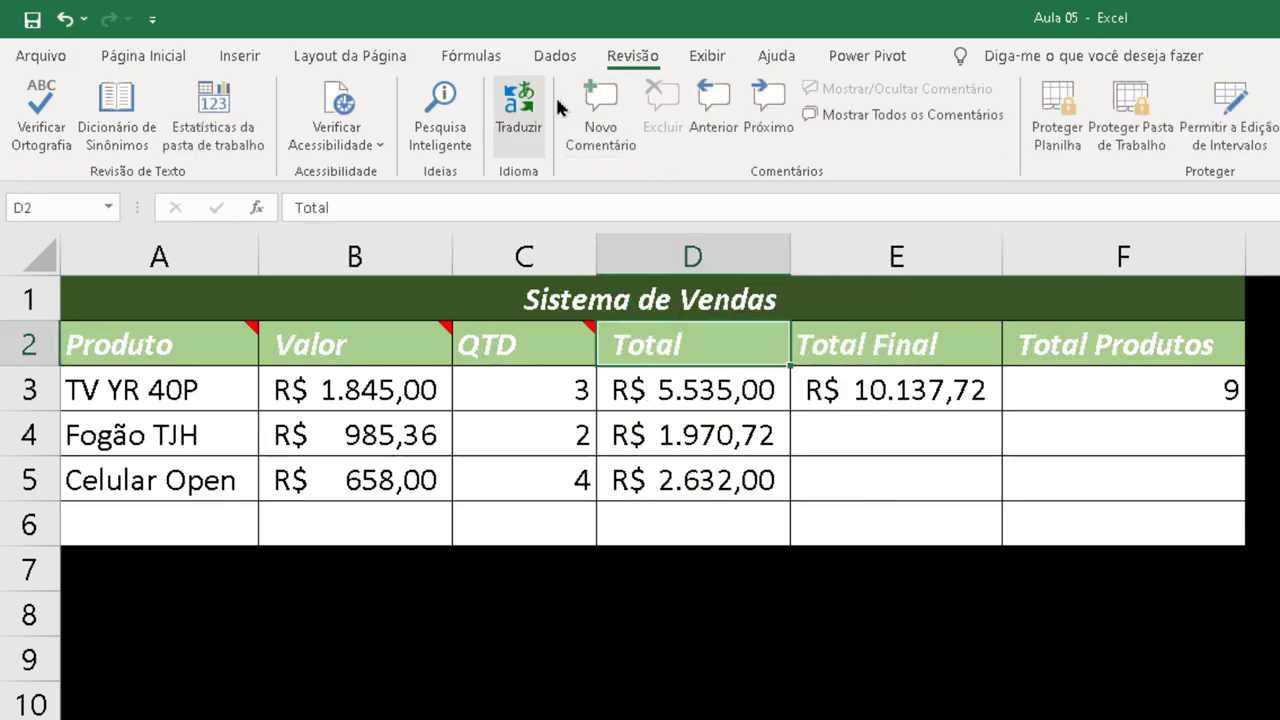
{"action": "left_click", "coordinate": [600, 110]}
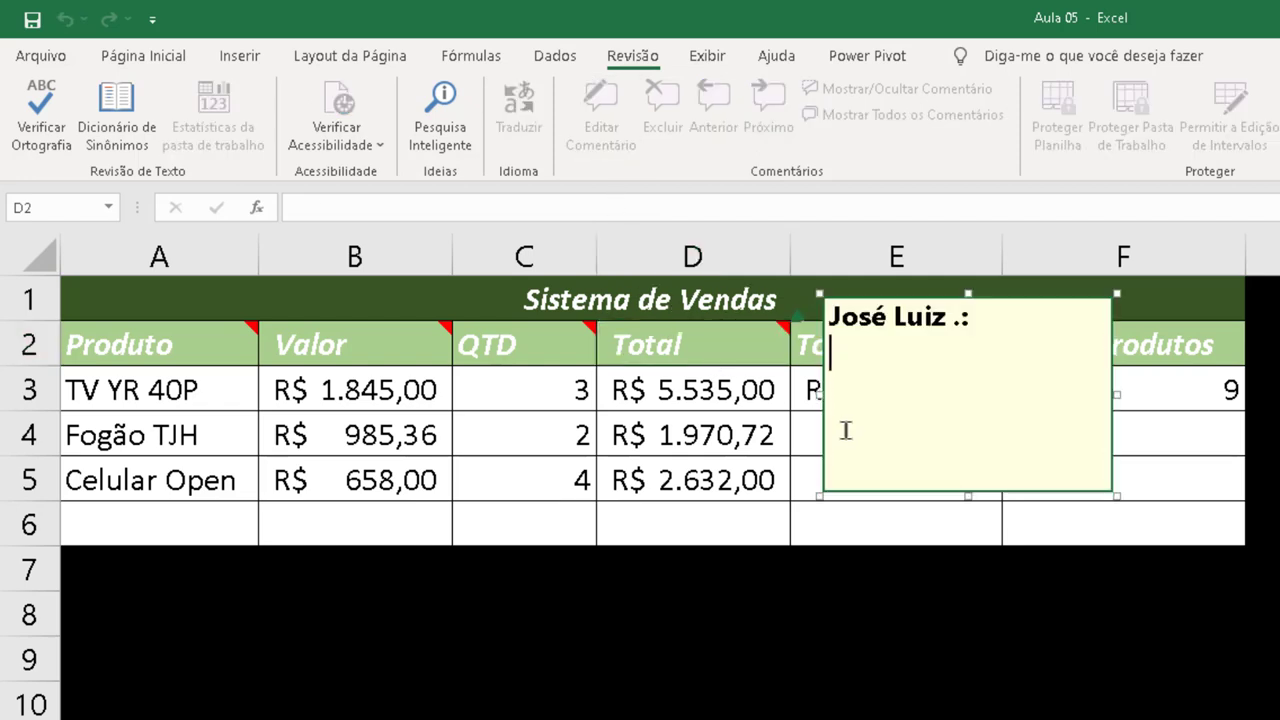
{"action": "type", "text": "Aqui você digita o nome do produto!"}
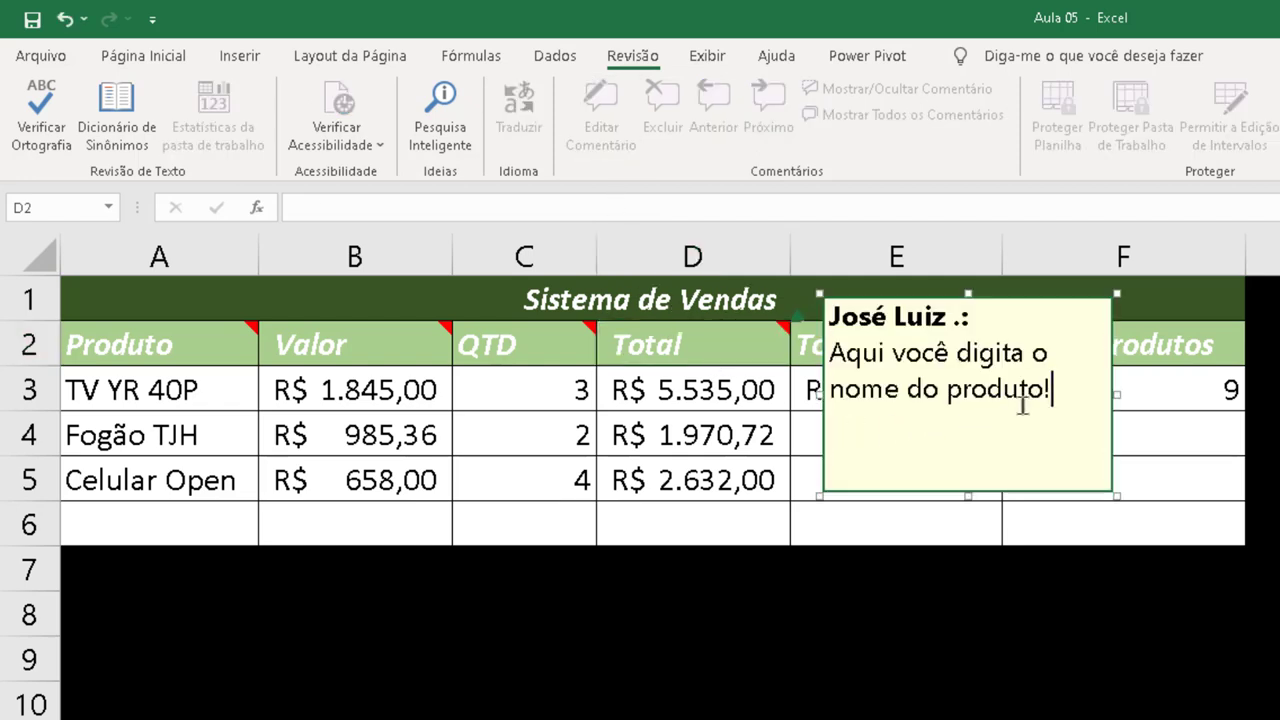
{"action": "mouse_move", "coordinate": [1050, 390]}
{"action": "left_mouse_down"}
{"action": "mouse_move", "coordinate": [988, 383]}
{"action": "mouse_move", "coordinate": [904, 344]}
{"action": "mouse_move", "coordinate": [960, 345]}
{"action": "left_mouse_up"}
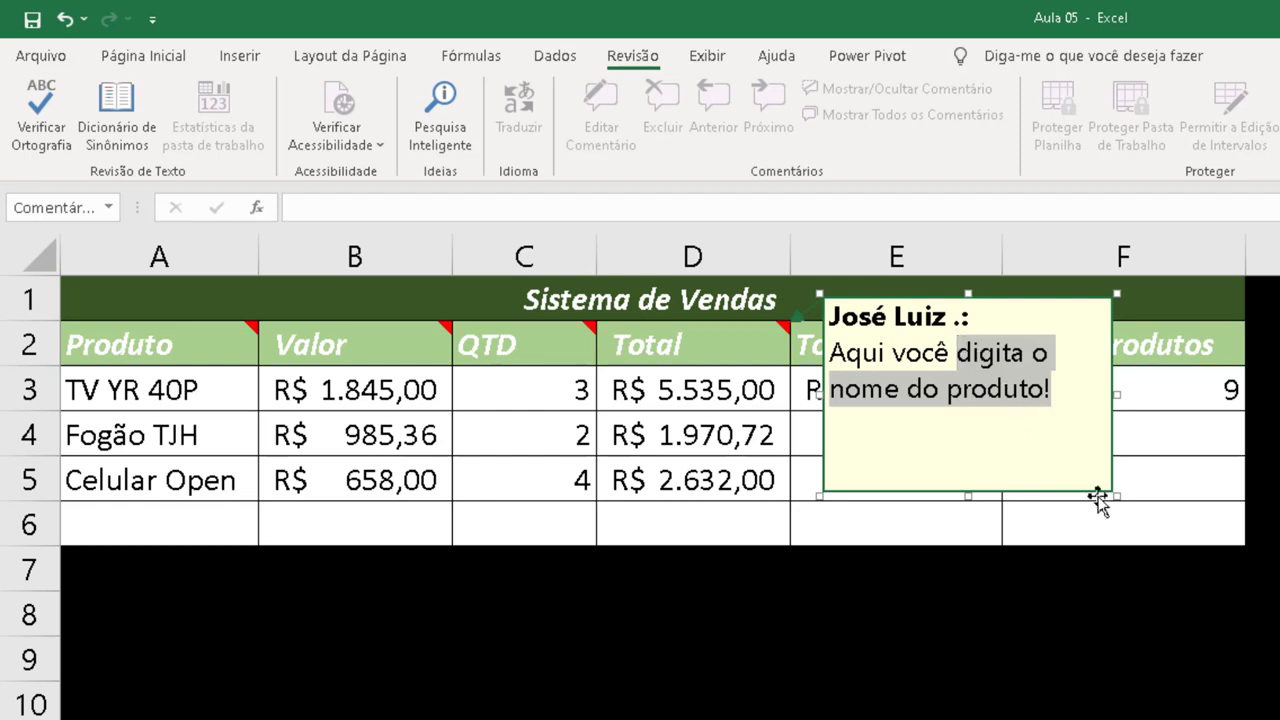
{"action": "type", "text": "não po"}
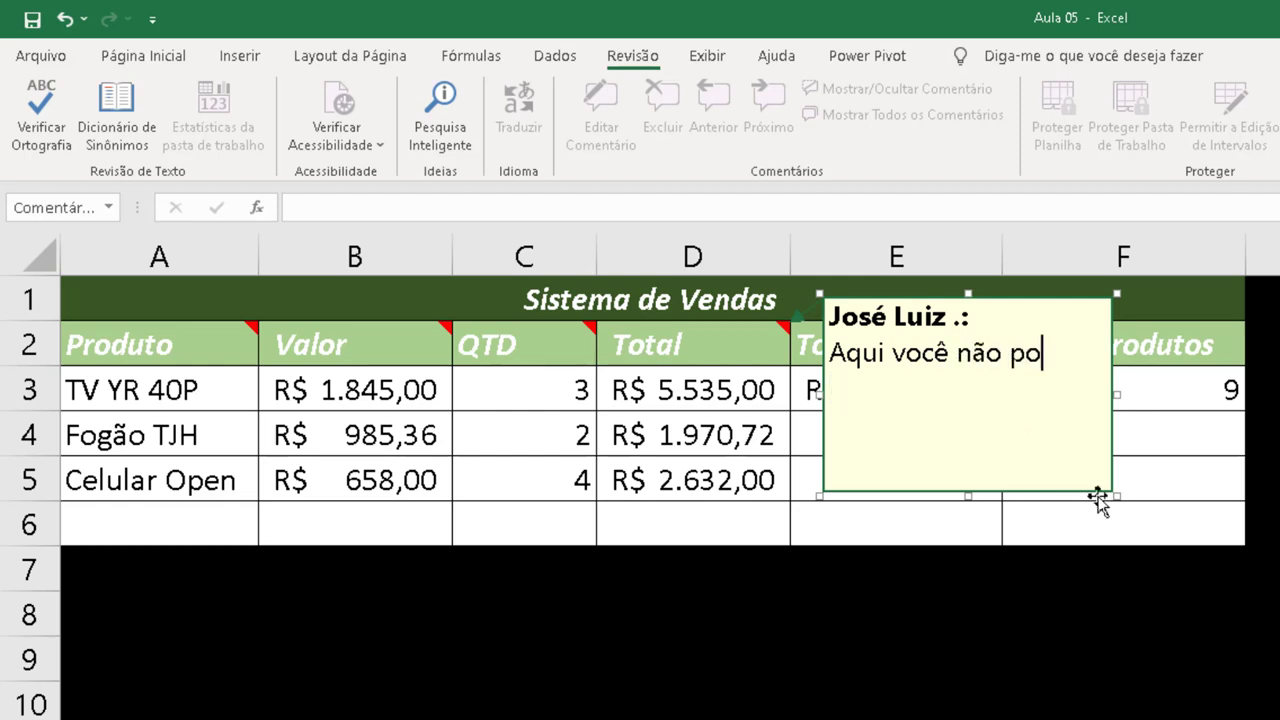
{"action": "type", "text": "de digita"}
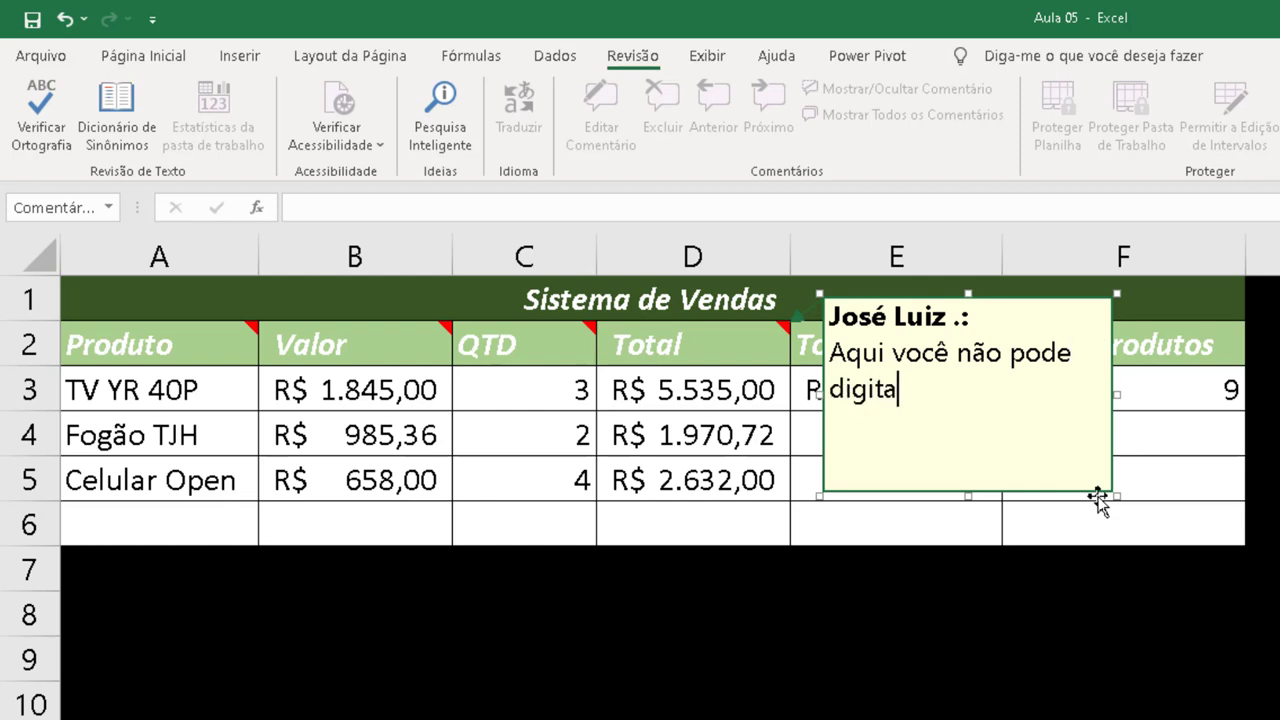
{"action": "type", "text": "r nada"}
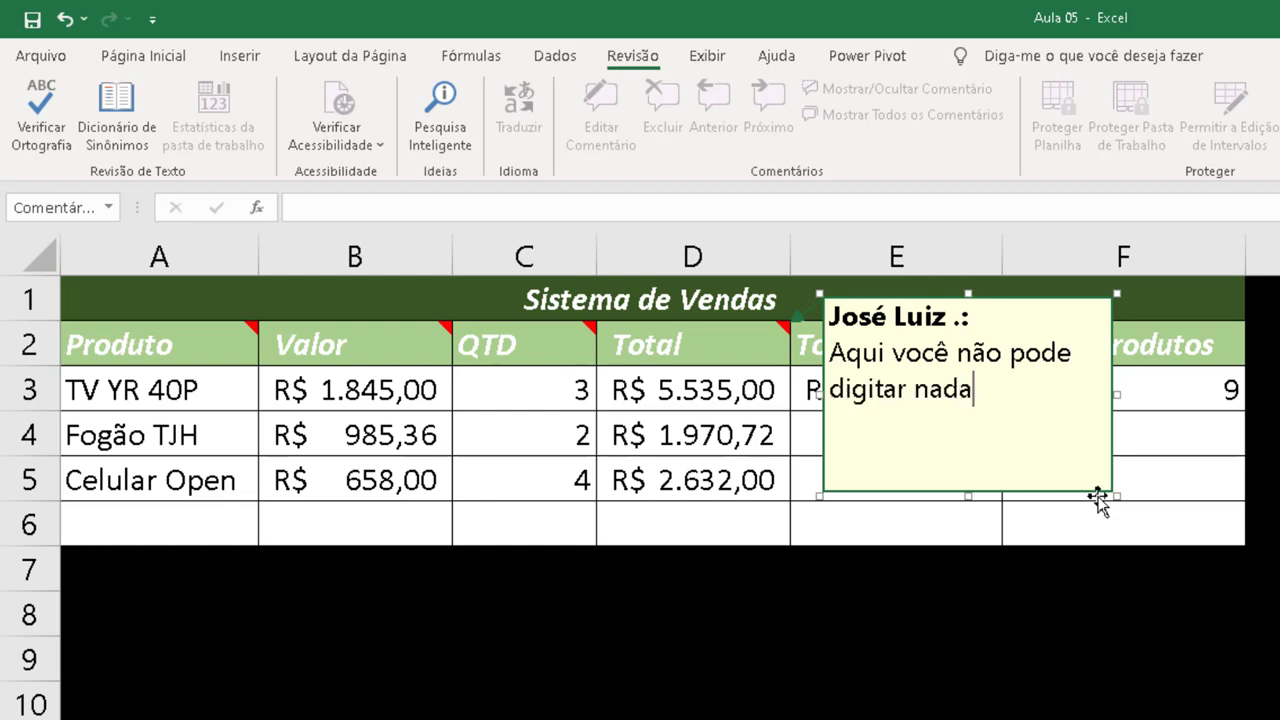
{"action": "left_click", "coordinate": [1051, 692]}
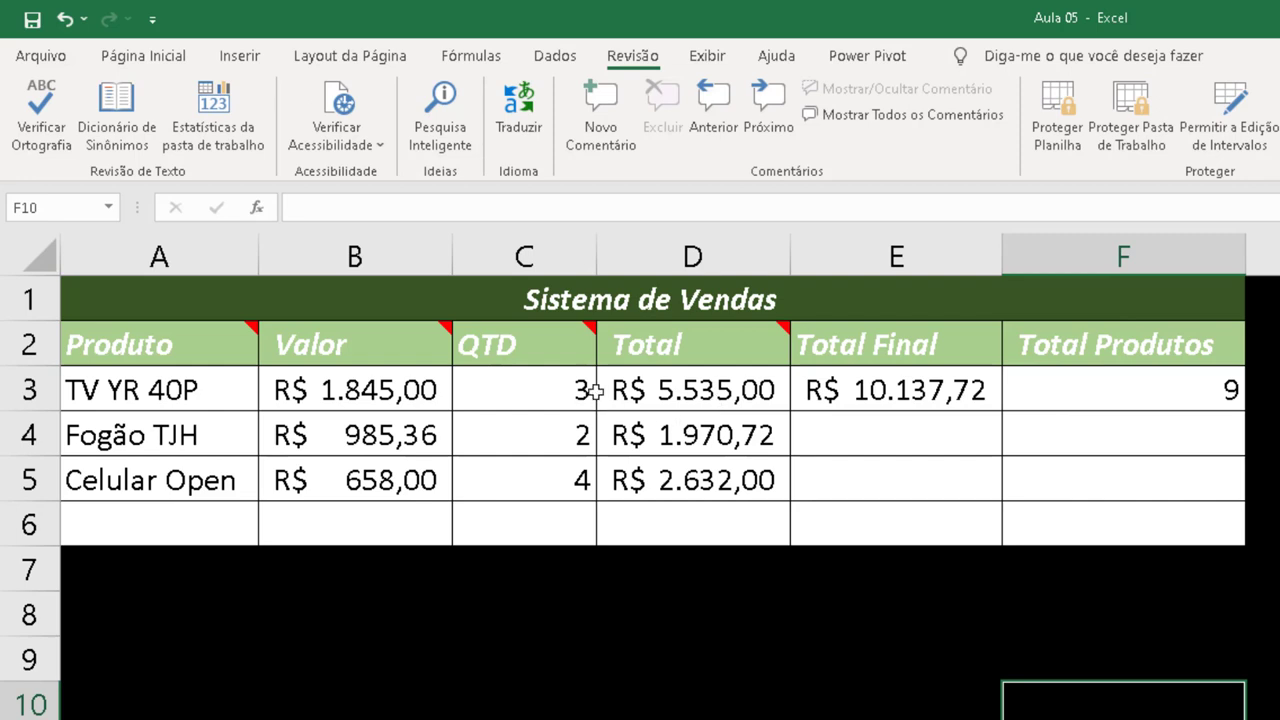
- Set the TV YR 40P quantity in C3 to 10
{"action": "left_click", "coordinate": [558, 388]}
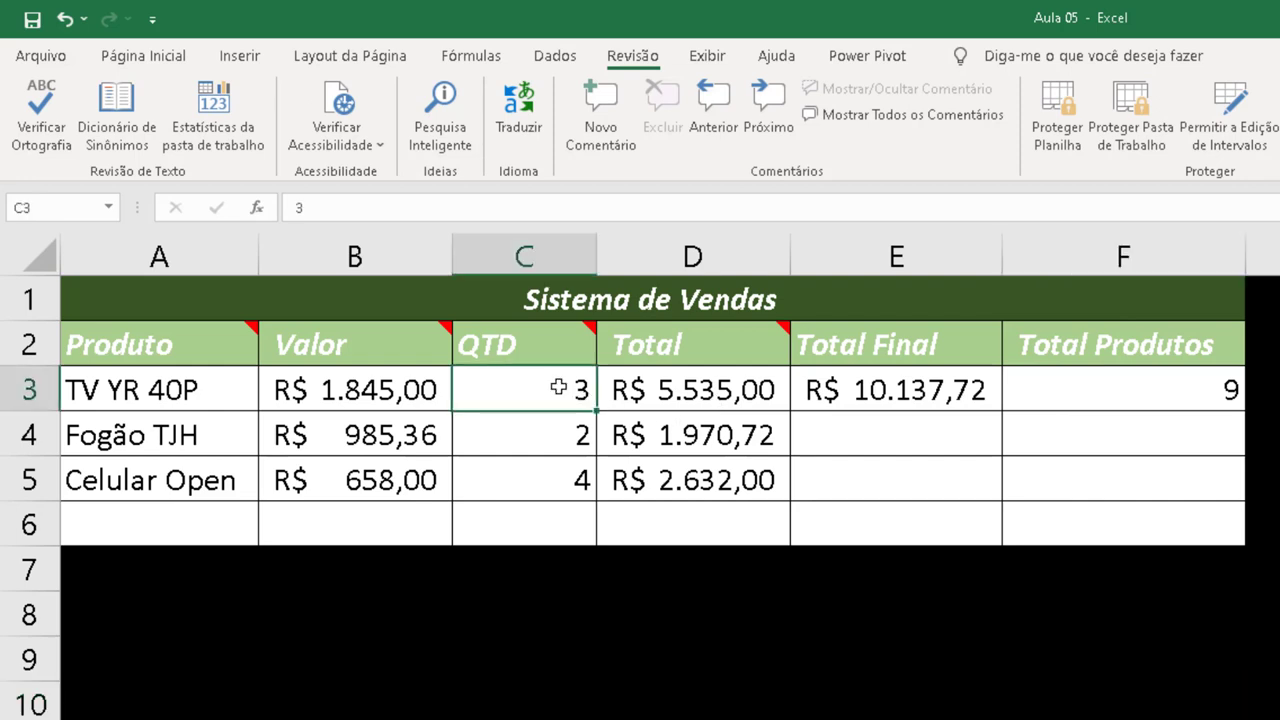
{"action": "type", "text": "5"}
{"action": "key", "text": "Return"}
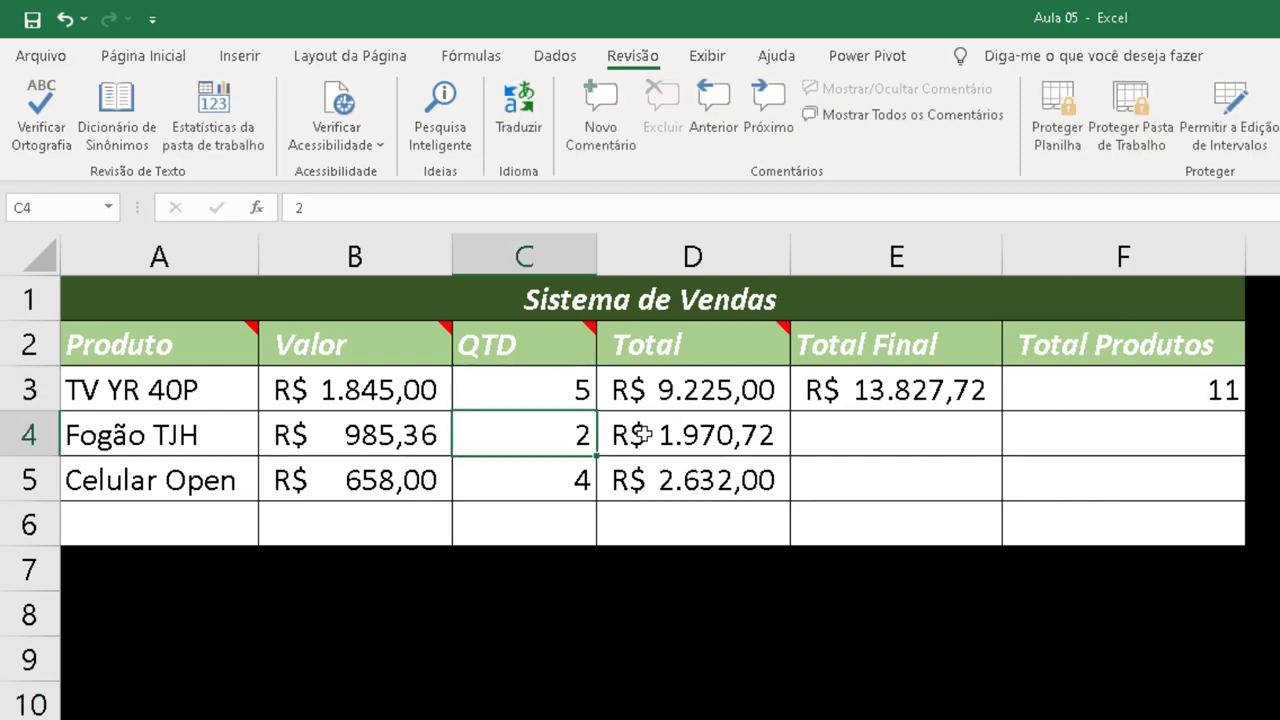
{"action": "left_click", "coordinate": [545, 397]}
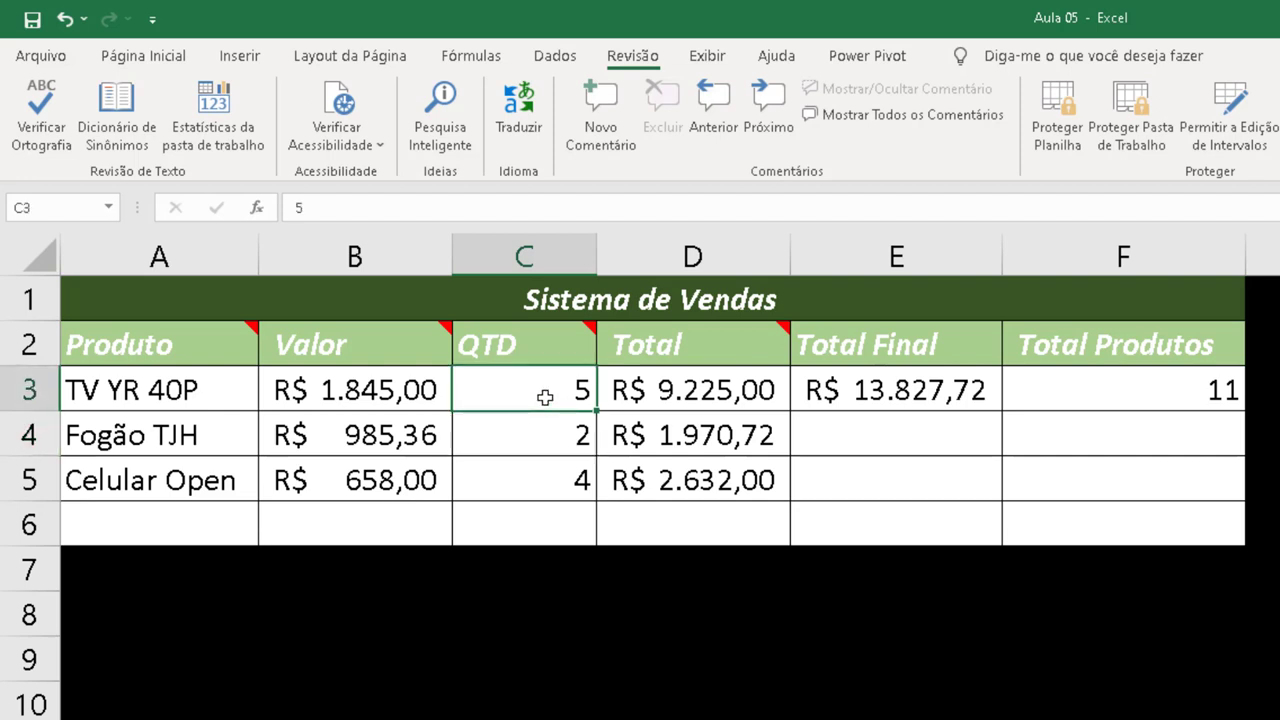
{"action": "type", "text": "10"}
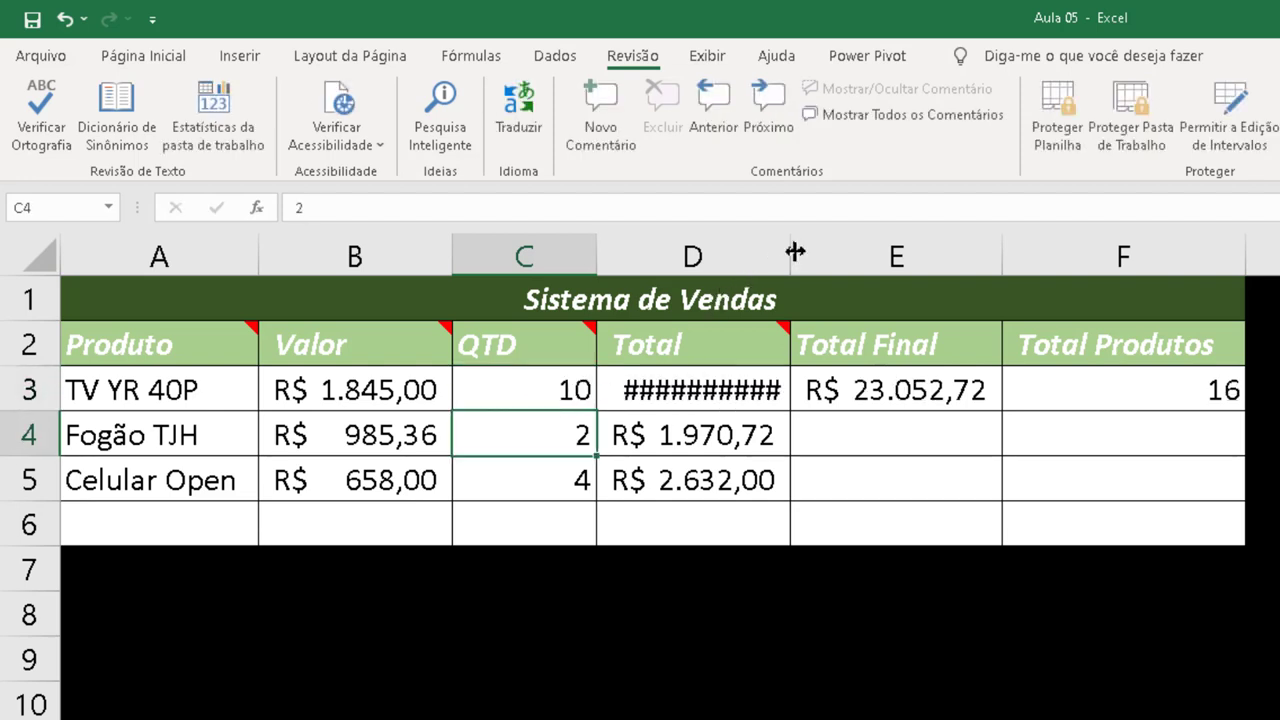
- Widen column D so D3 displays R$ 18.450,00 in full
{"action": "left_click_drag", "start_coordinate": [792, 241], "coordinate": [836, 241]}
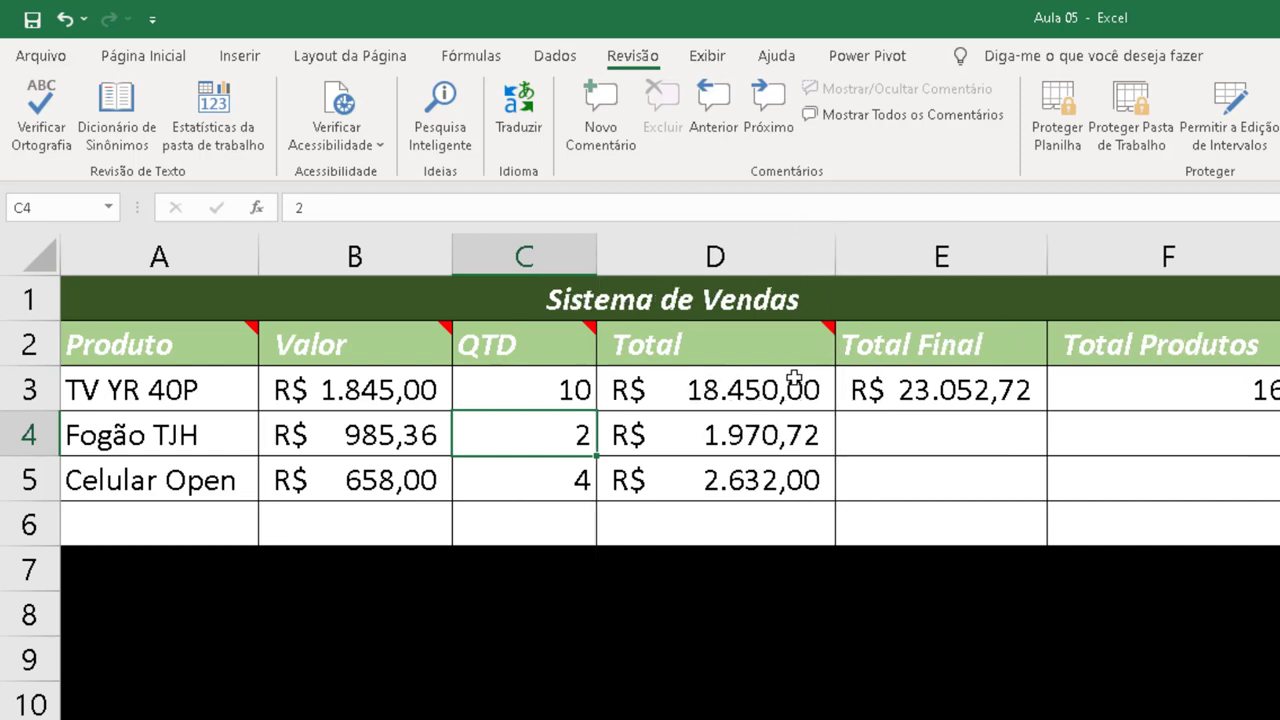
{"action": "left_click", "coordinate": [552, 394]}
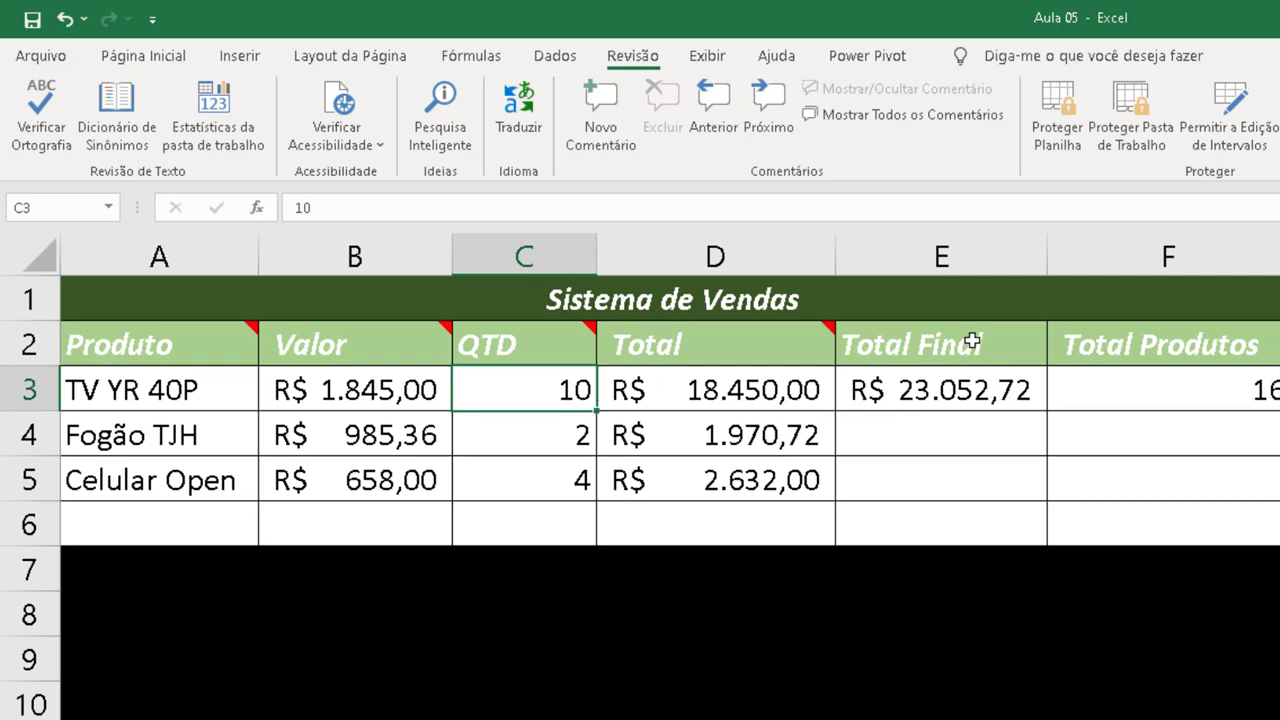
{"action": "left_click", "coordinate": [740, 342]}
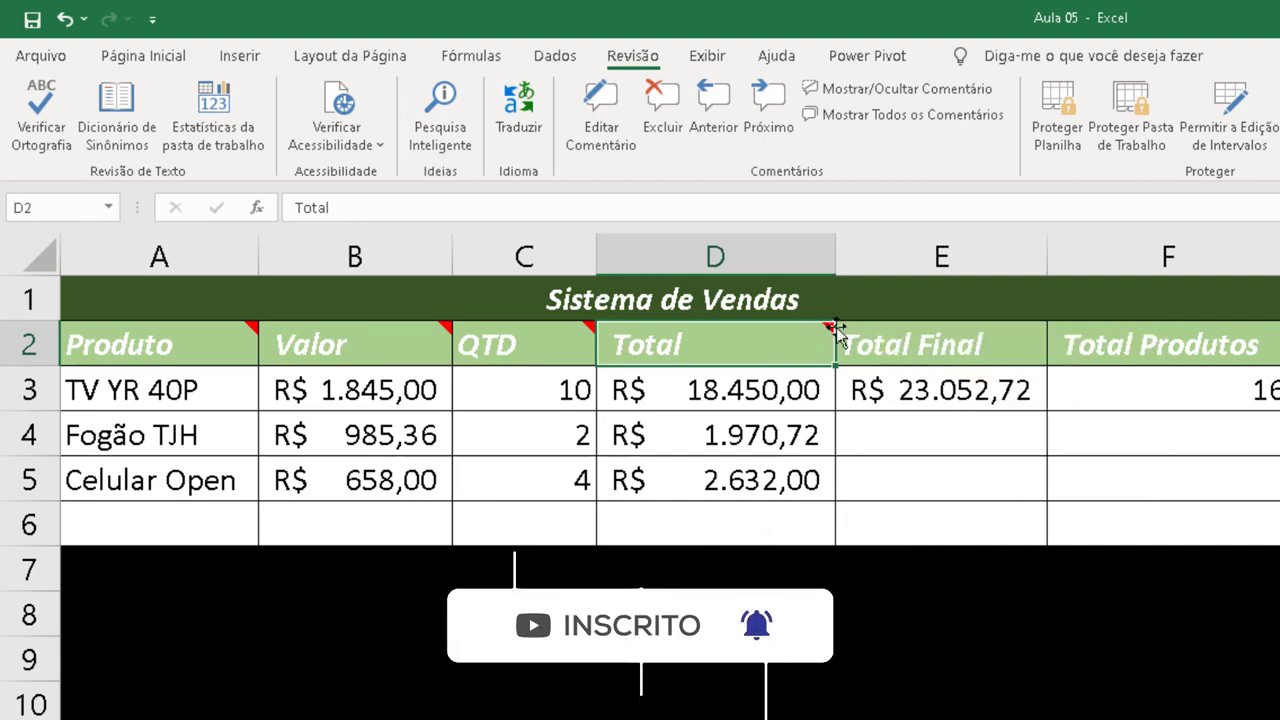
- Open the Total header's comment for editing and select its text
{"action": "double_click", "coordinate": [832, 332]}
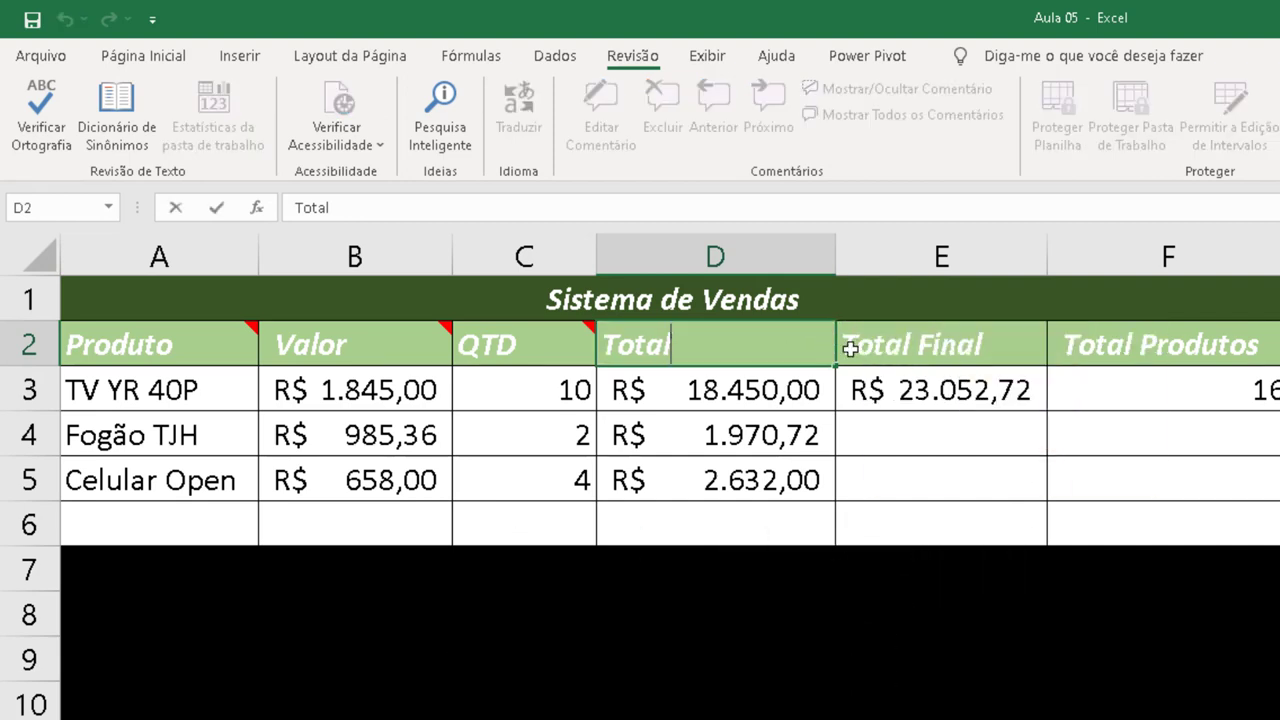
{"action": "left_click", "coordinate": [922, 373]}
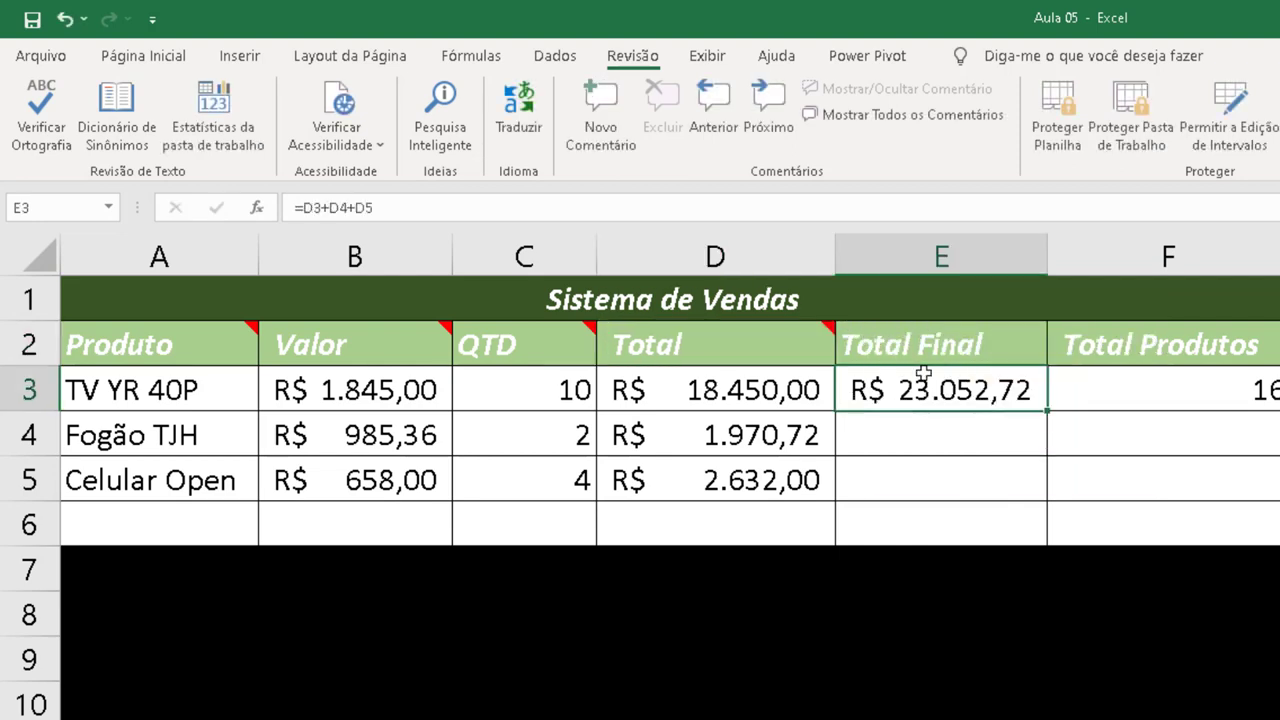
{"action": "right_click", "coordinate": [828, 342]}
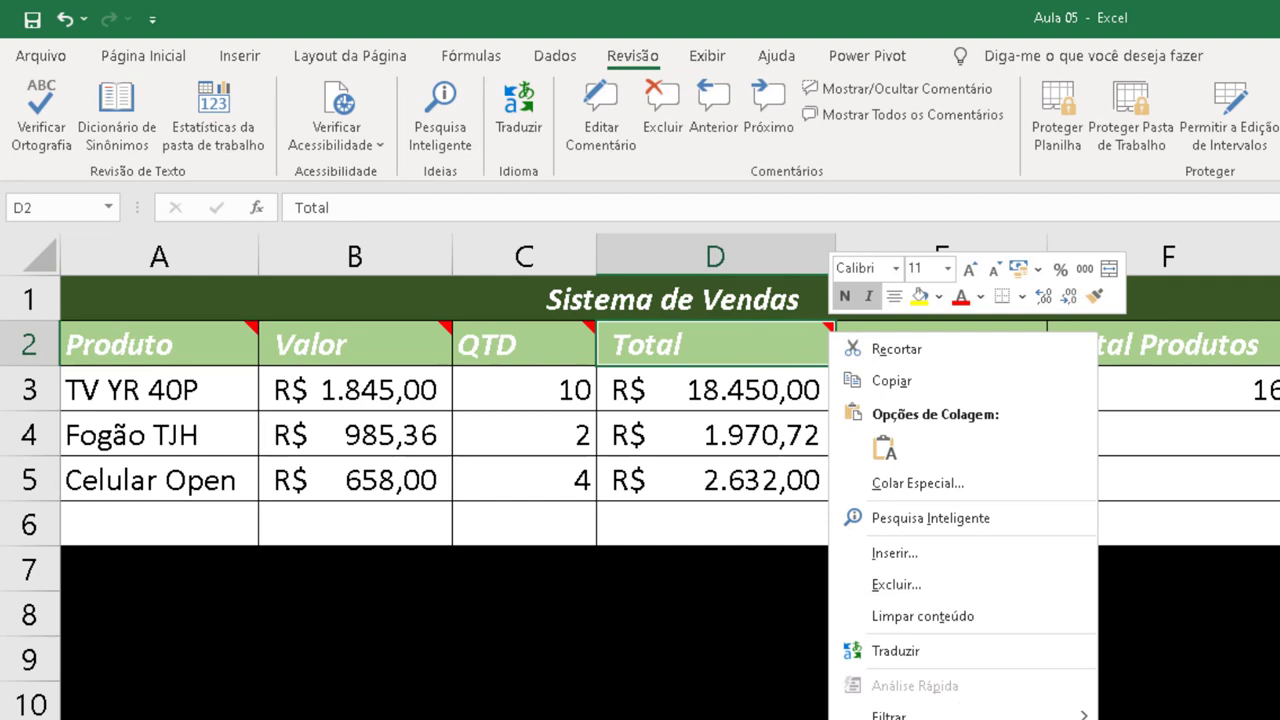
{"action": "left_click", "coordinate": [900, 716]}
{"action": "left_click_drag", "start_coordinate": [997, 391], "coordinate": [812, 354]}
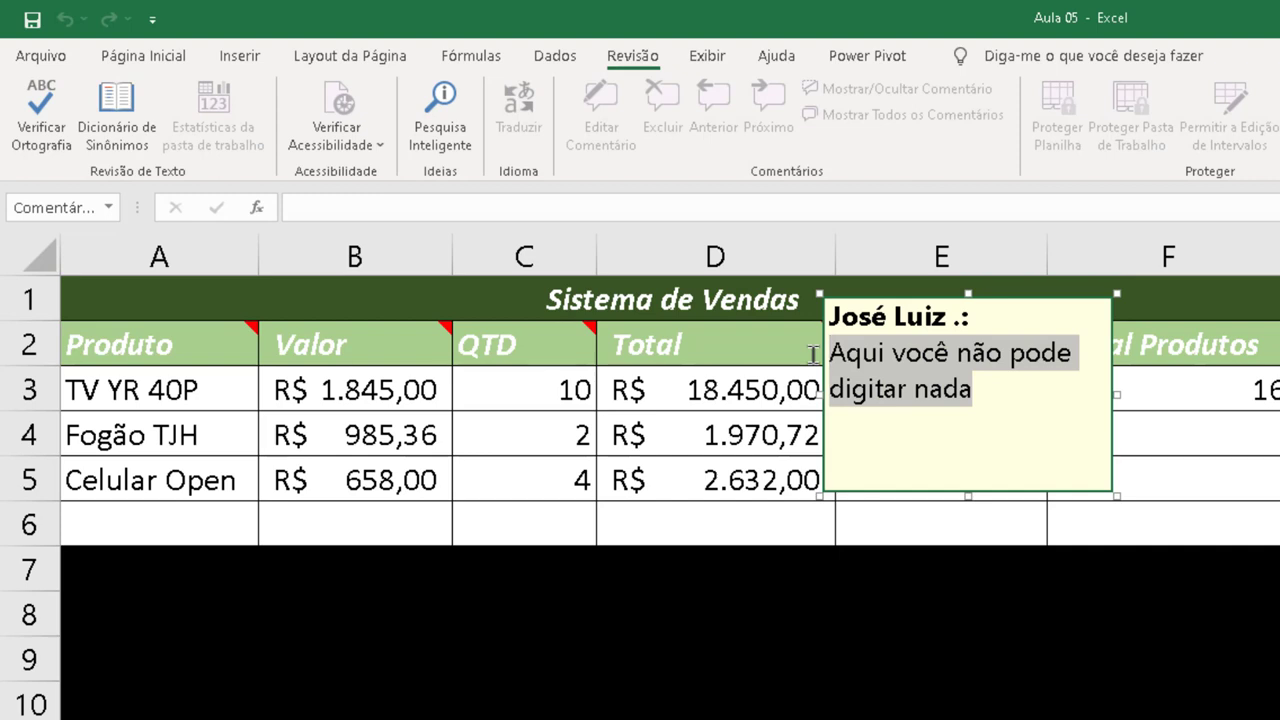
{"action": "left_click", "coordinate": [1038, 571]}
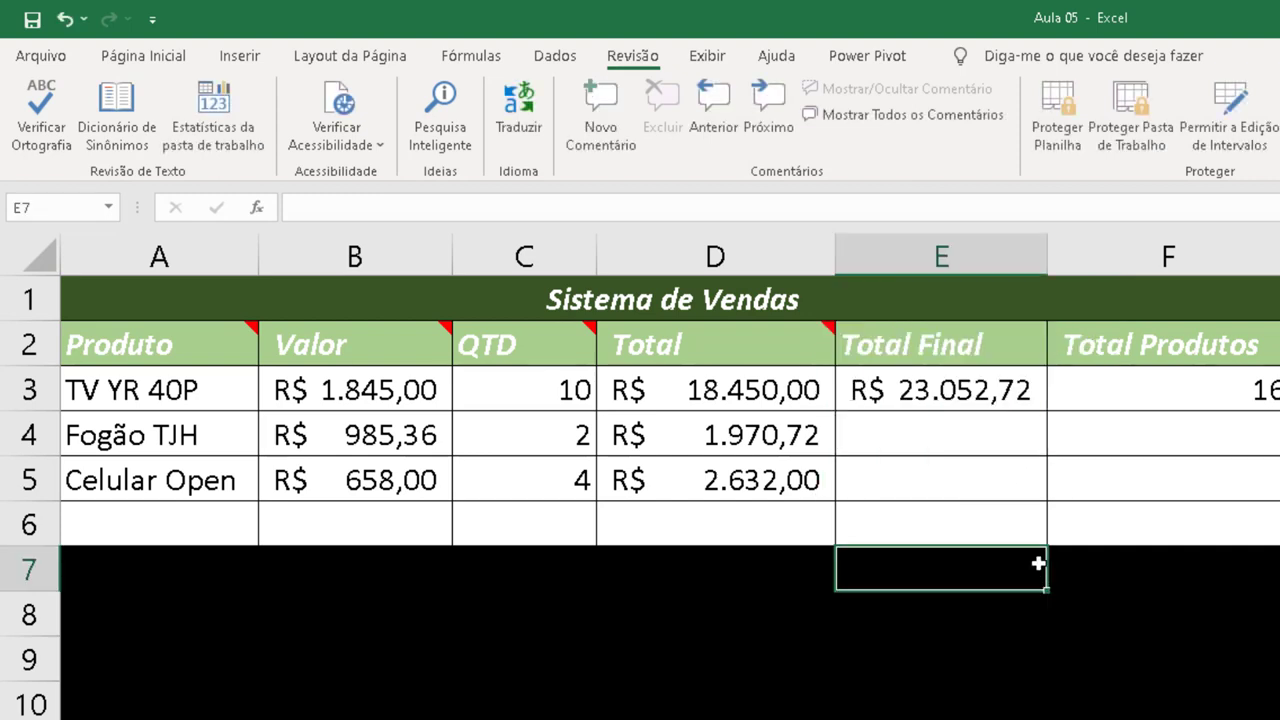
- Add the comment 'Aqui você não pode digitar nada' to the Total Final header in E2
{"action": "left_click", "coordinate": [986, 348]}
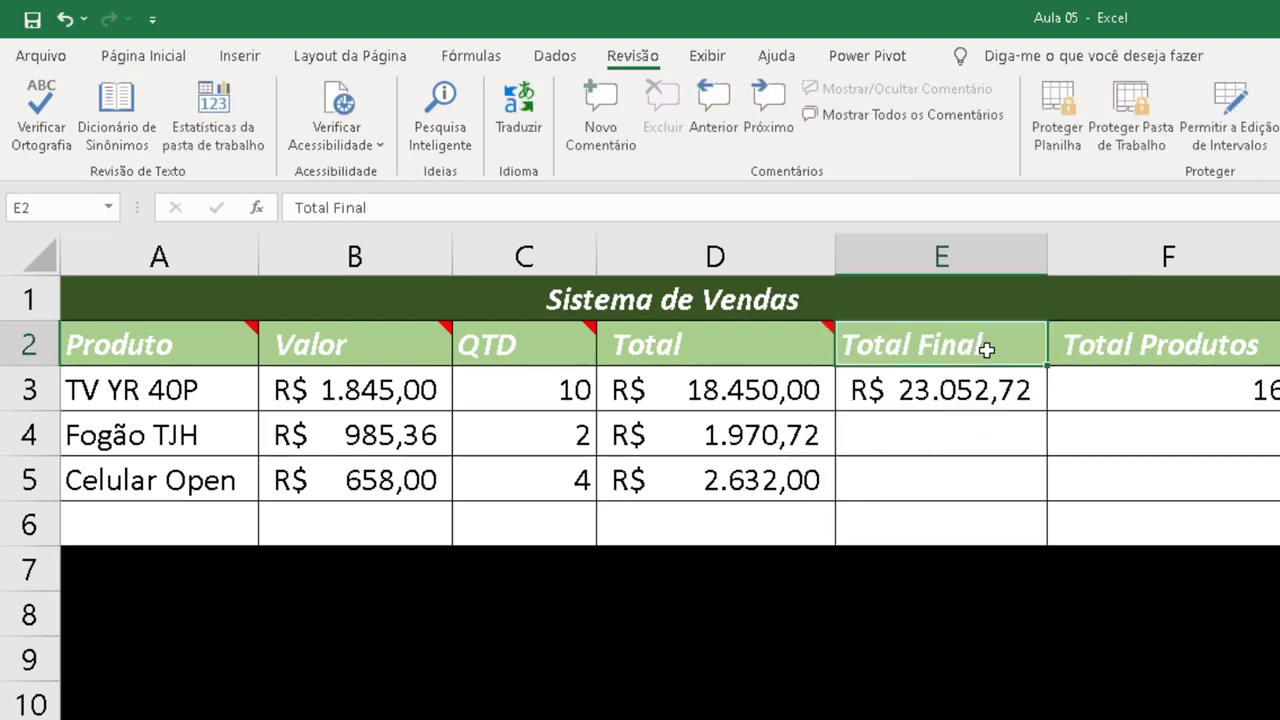
{"action": "left_click", "coordinate": [600, 128]}
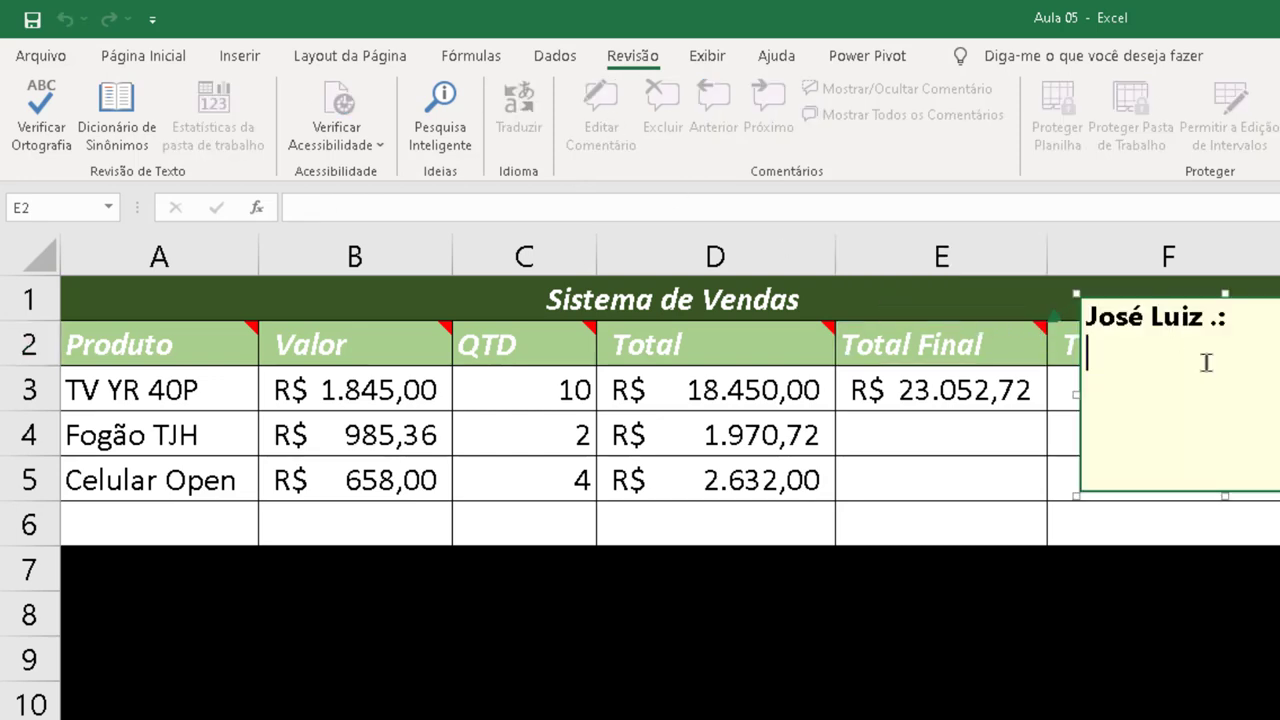
{"action": "type", "text": "Aqui você não pode digitar nada"}
{"action": "left_click", "coordinate": [1220, 688]}
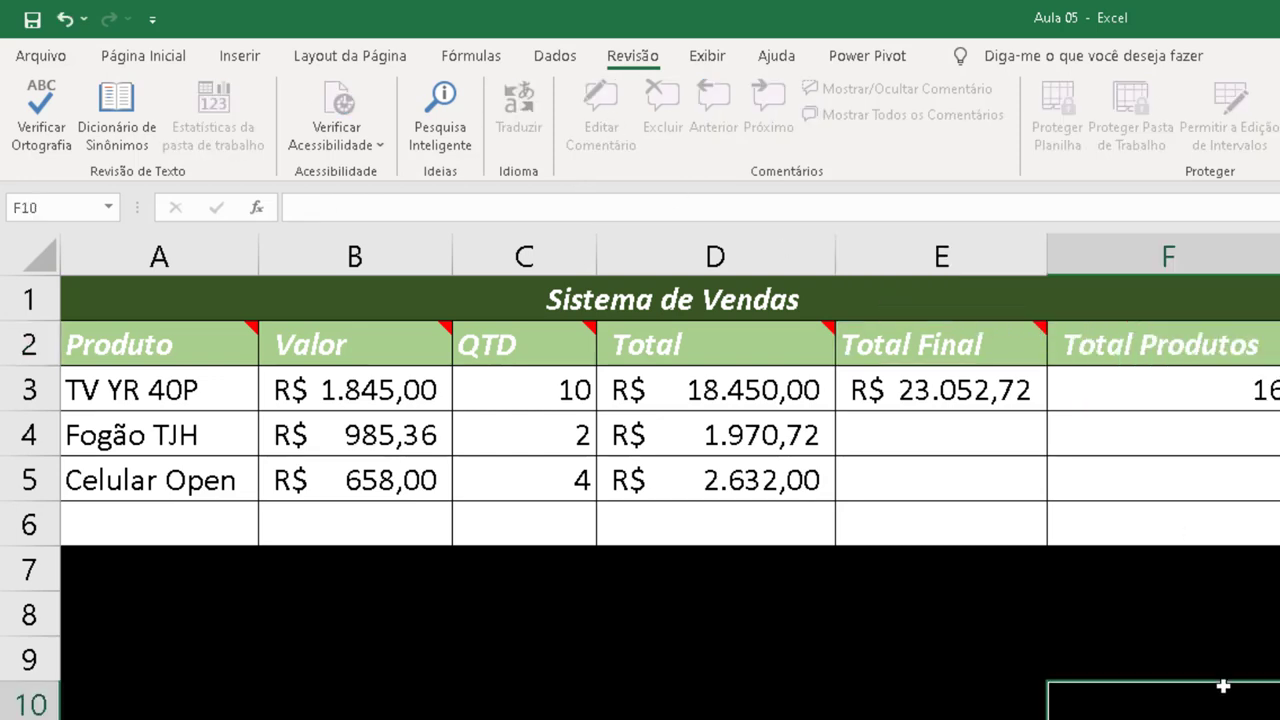
- Add a new comment to the Total Produtos header in F2
{"action": "left_click", "coordinate": [1214, 344]}
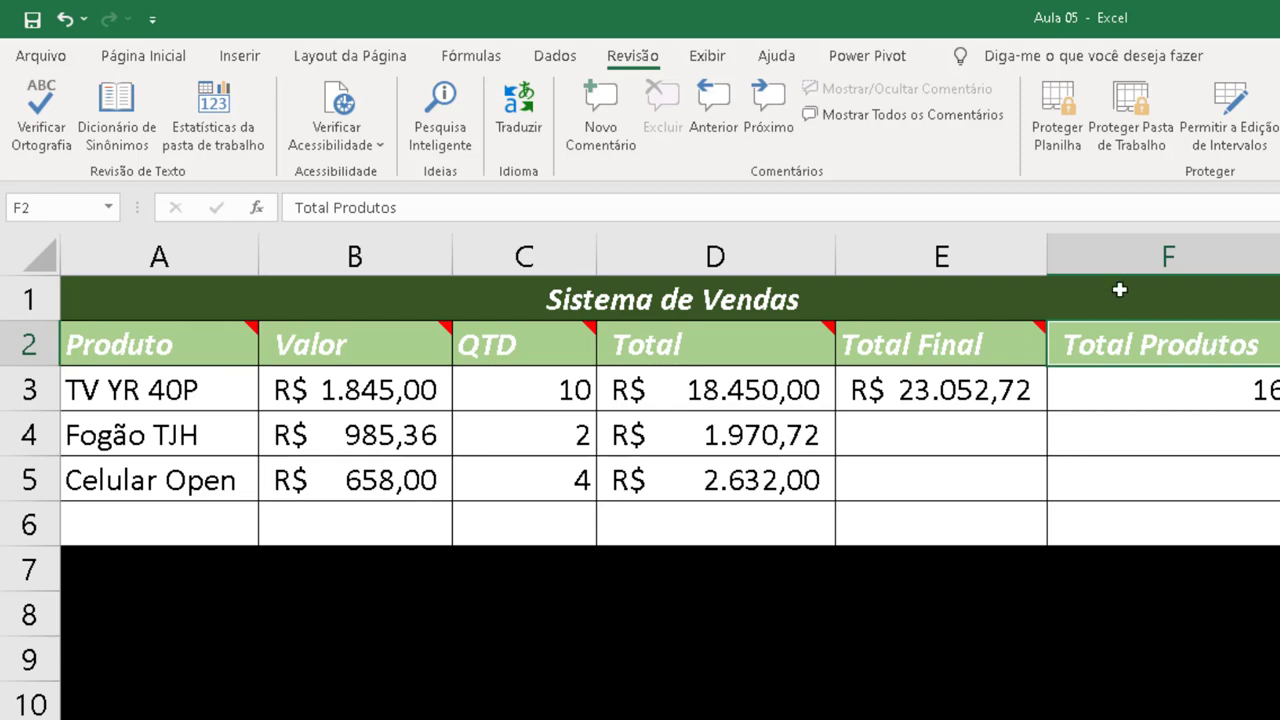
{"action": "left_click", "coordinate": [600, 128]}
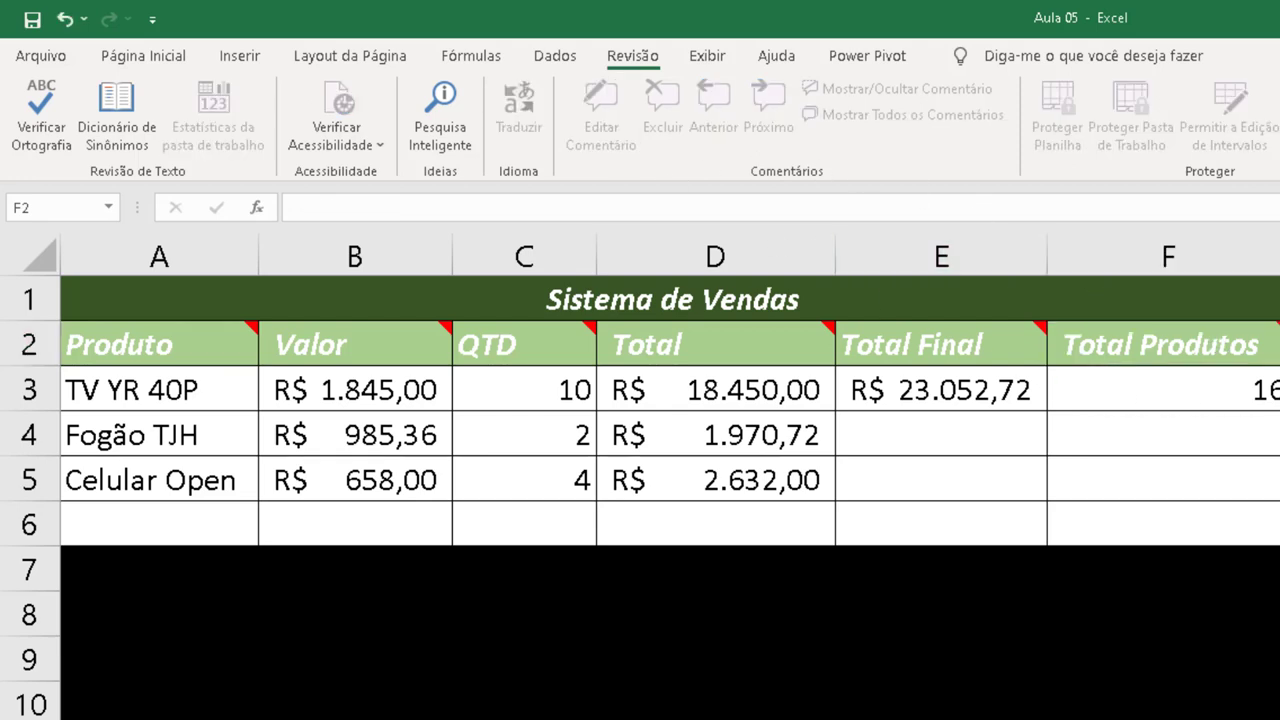
{"action": "left_click", "coordinate": [1278, 614]}
- Check the right-click options on the QTD and Total Produtos headers
{"action": "mouse_move", "coordinate": [829, 328]}
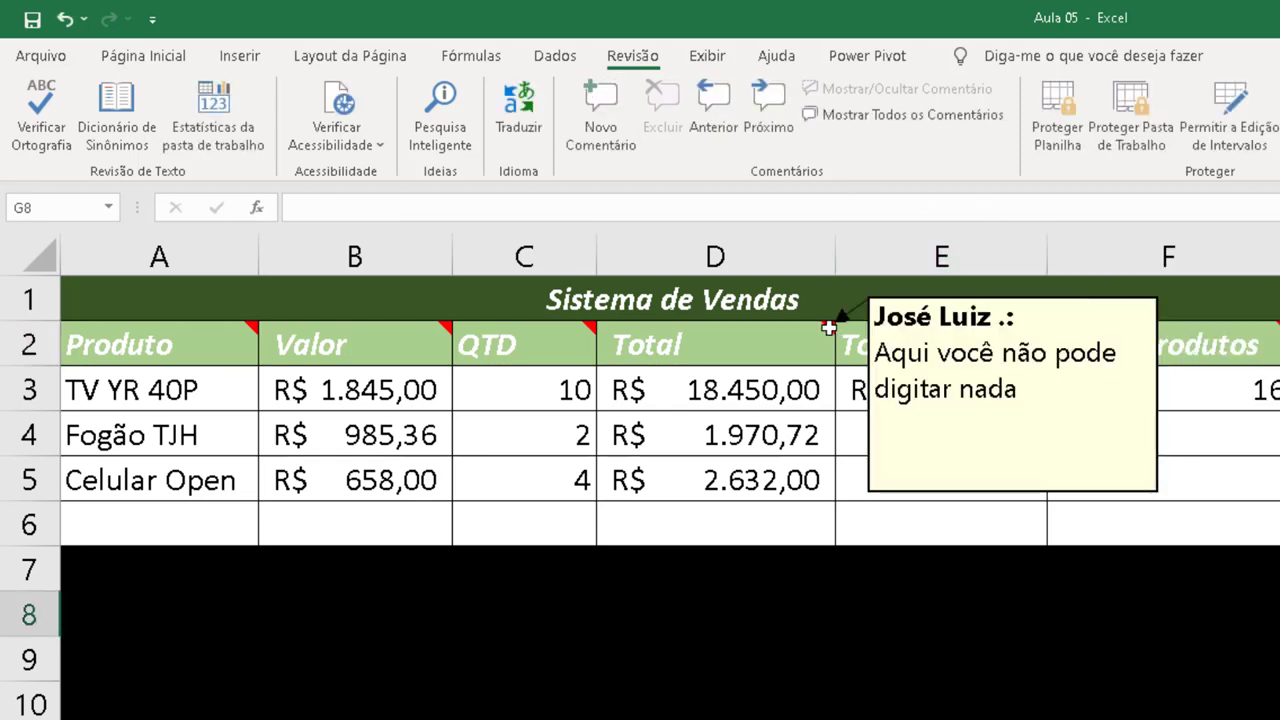
{"action": "mouse_move", "coordinate": [1042, 324]}
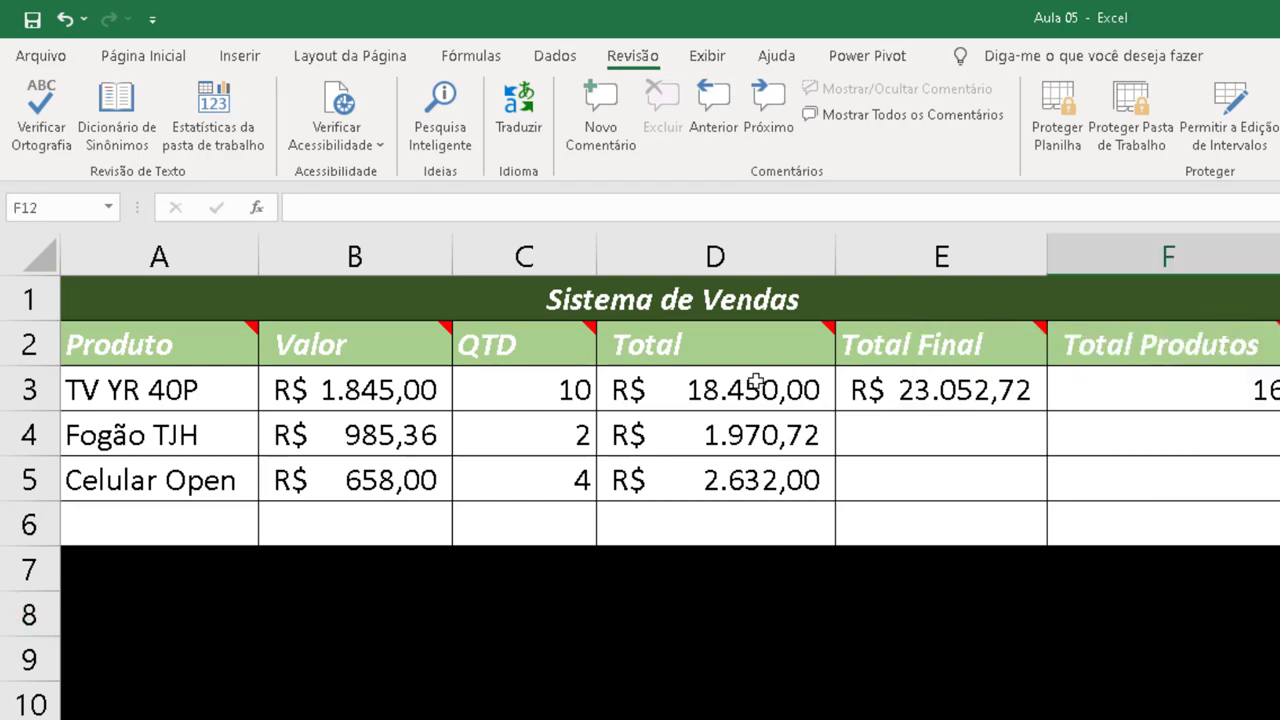
{"action": "left_click", "coordinate": [758, 713]}
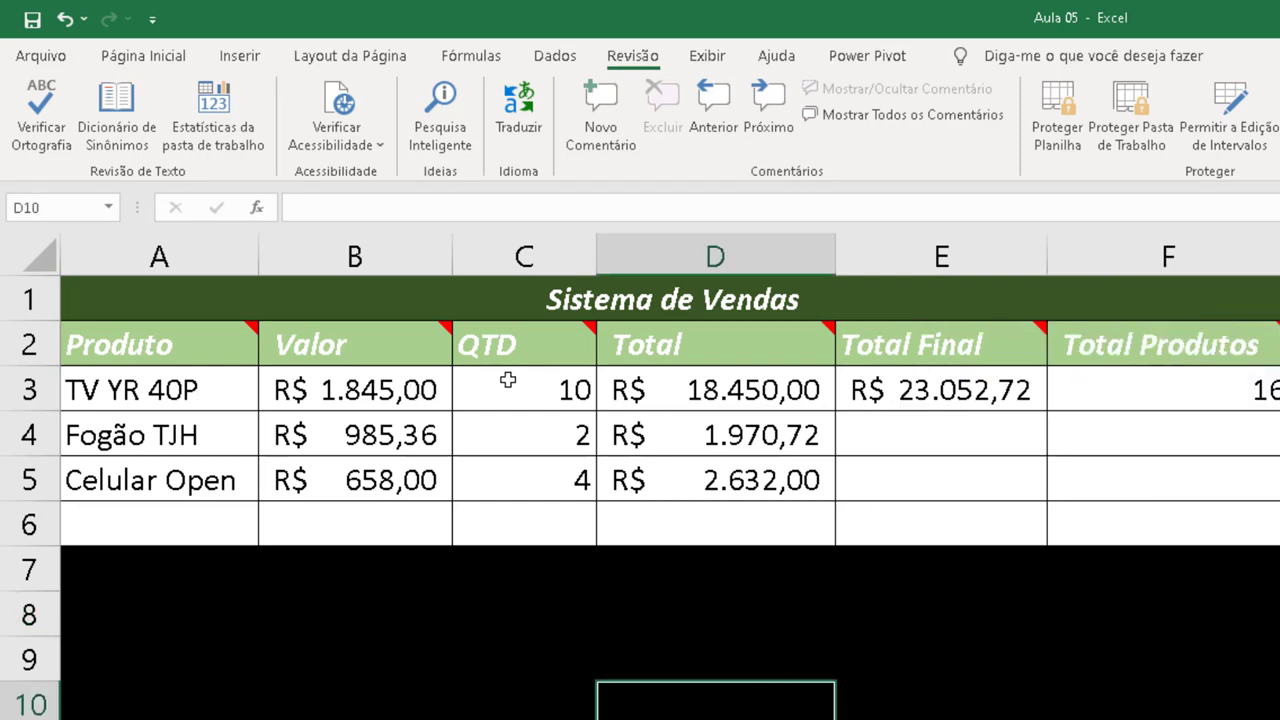
{"action": "right_click", "coordinate": [568, 342]}
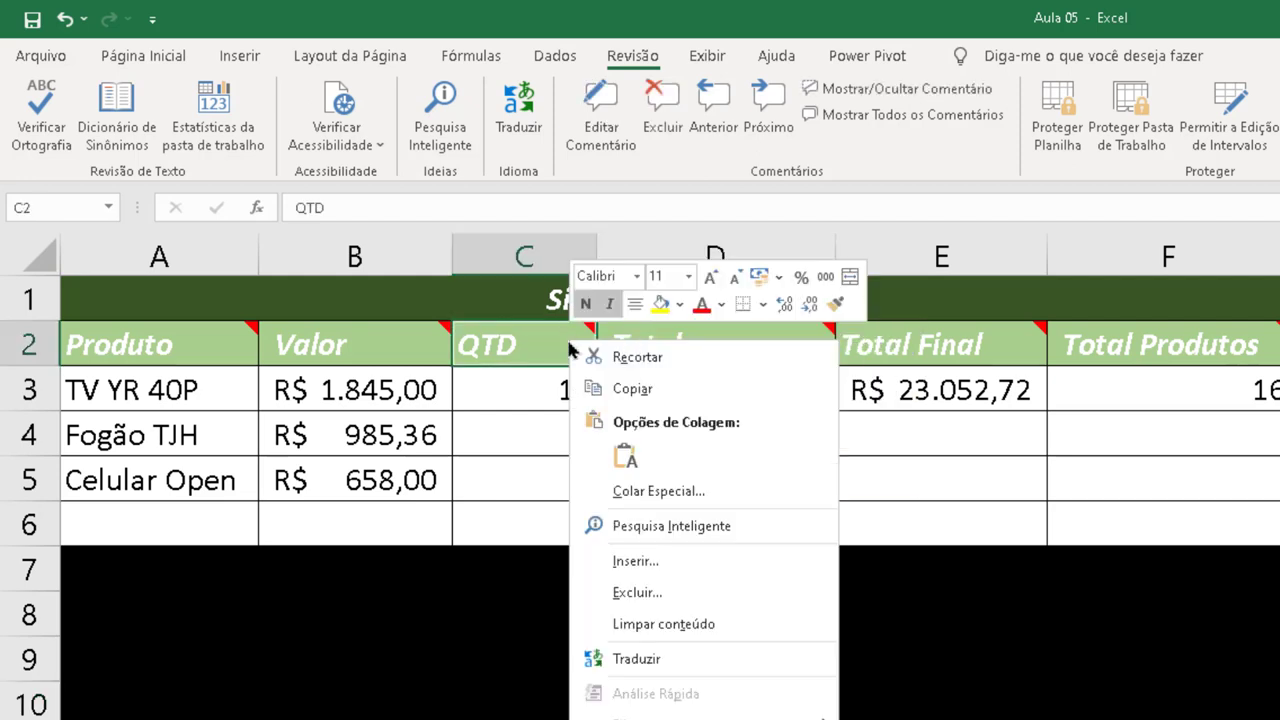
{"action": "key", "text": "Escape"}
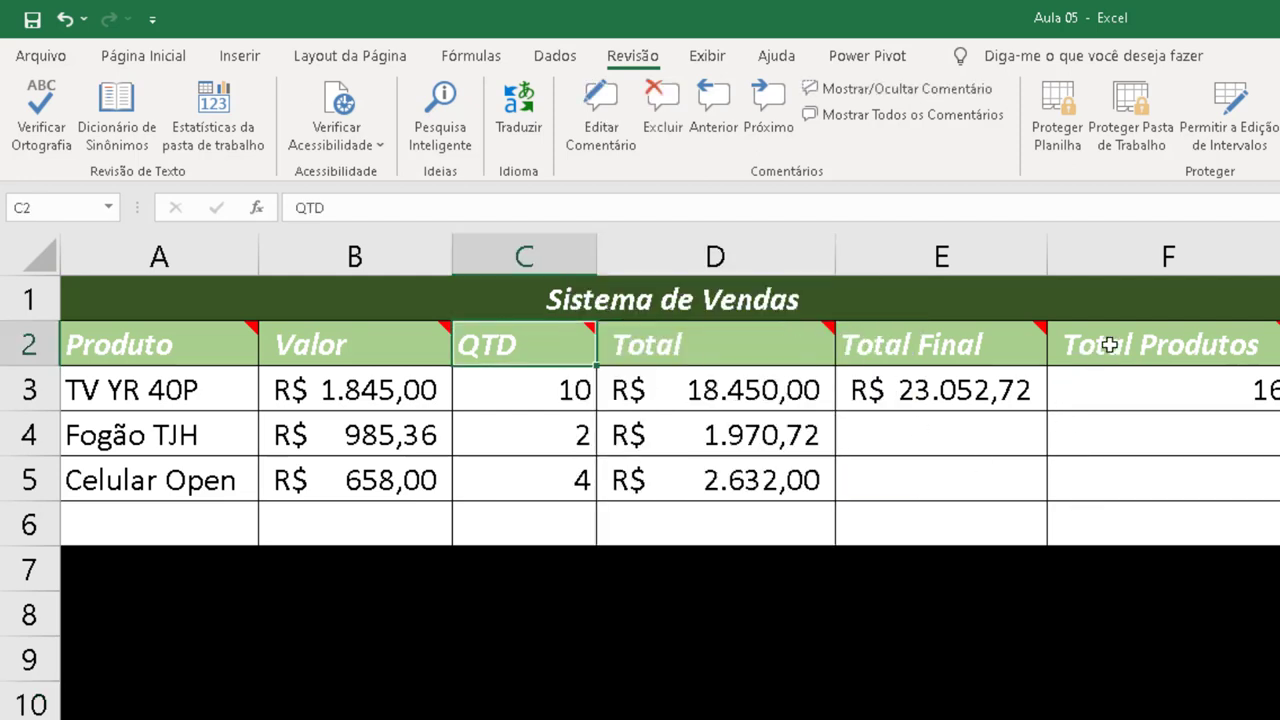
{"action": "right_click", "coordinate": [1110, 350]}
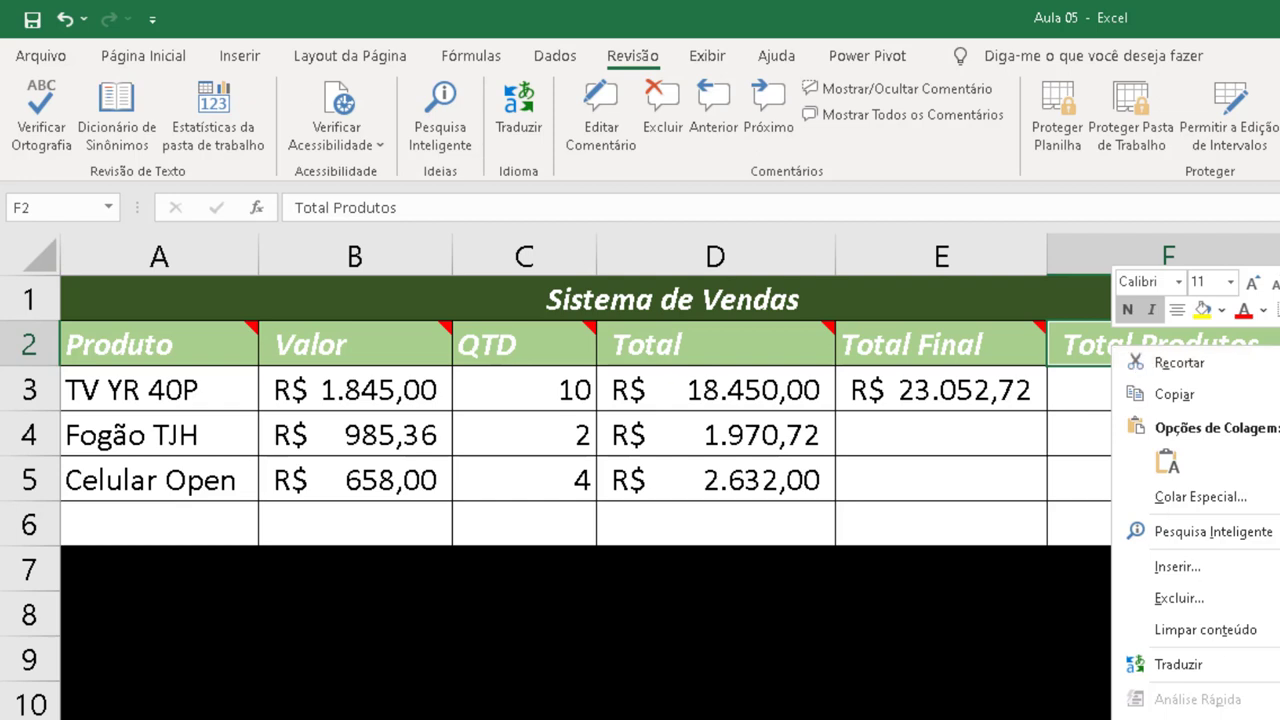
{"action": "key", "text": "Escape"}
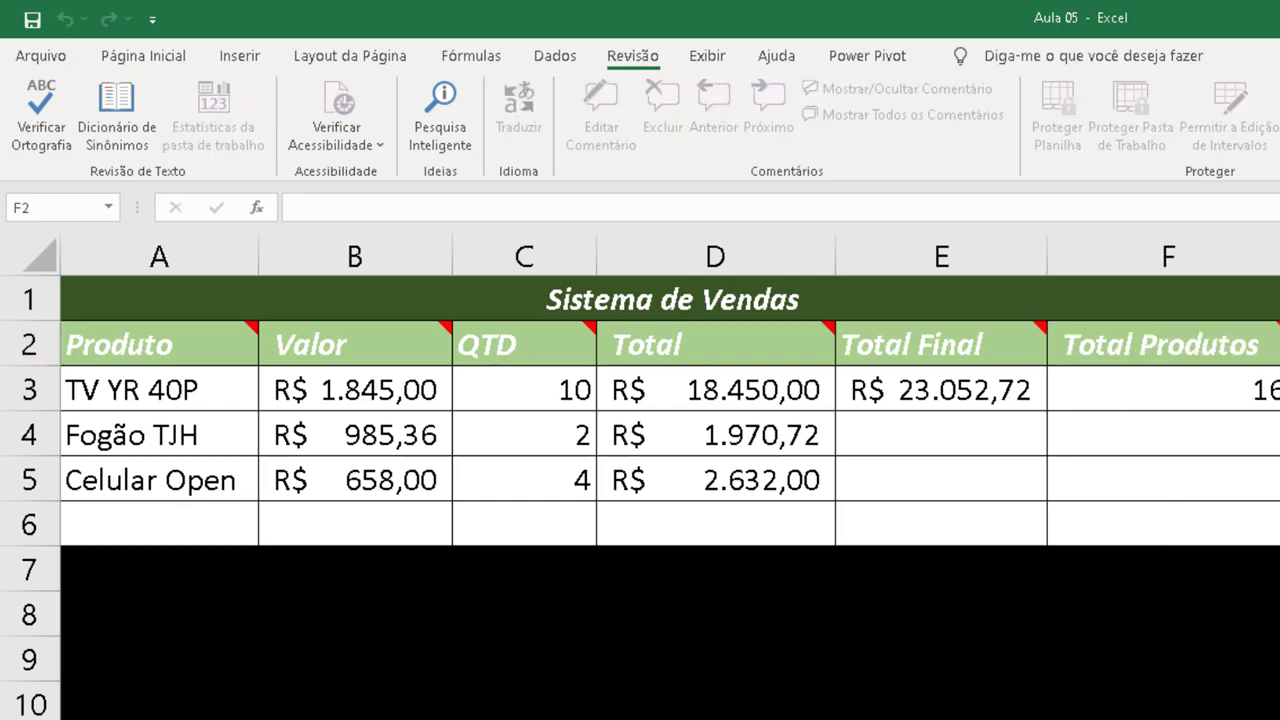
{"action": "left_click", "coordinate": [1275, 614]}
- Delete the existing comment on the Total Produtos header in F2
{"action": "right_click", "coordinate": [1247, 345]}
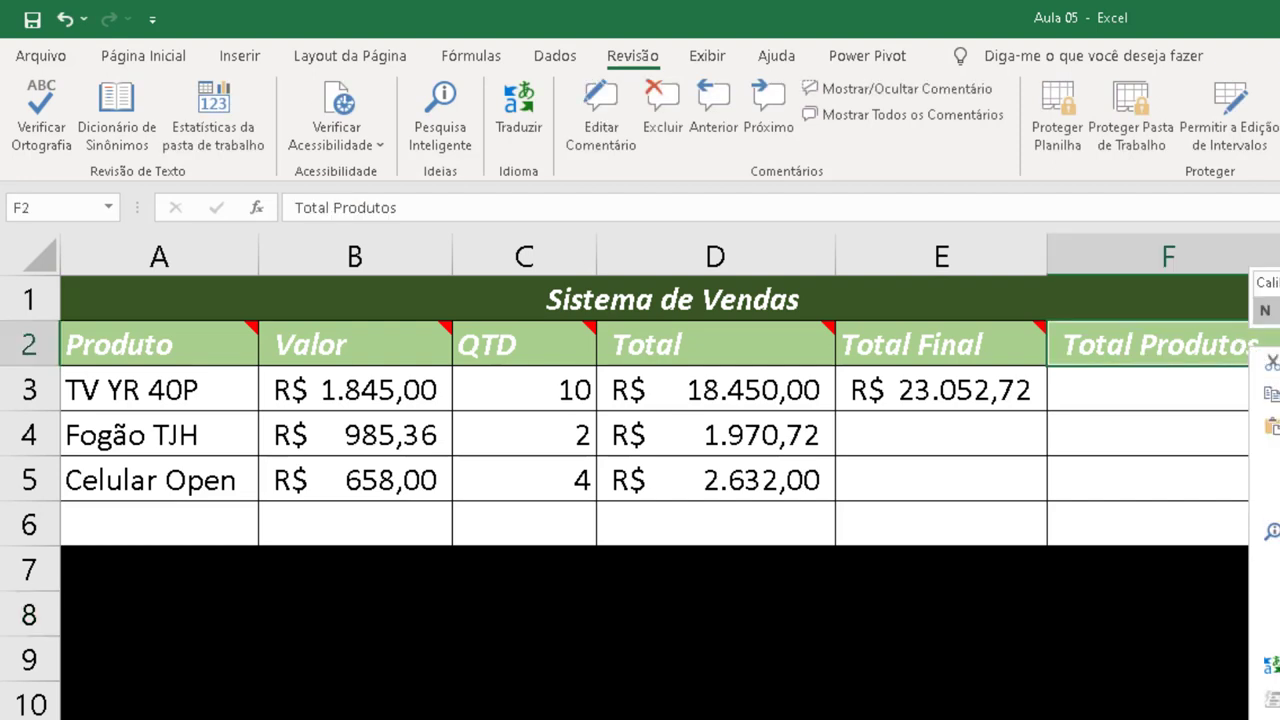
{"action": "left_click", "coordinate": [1278, 705]}
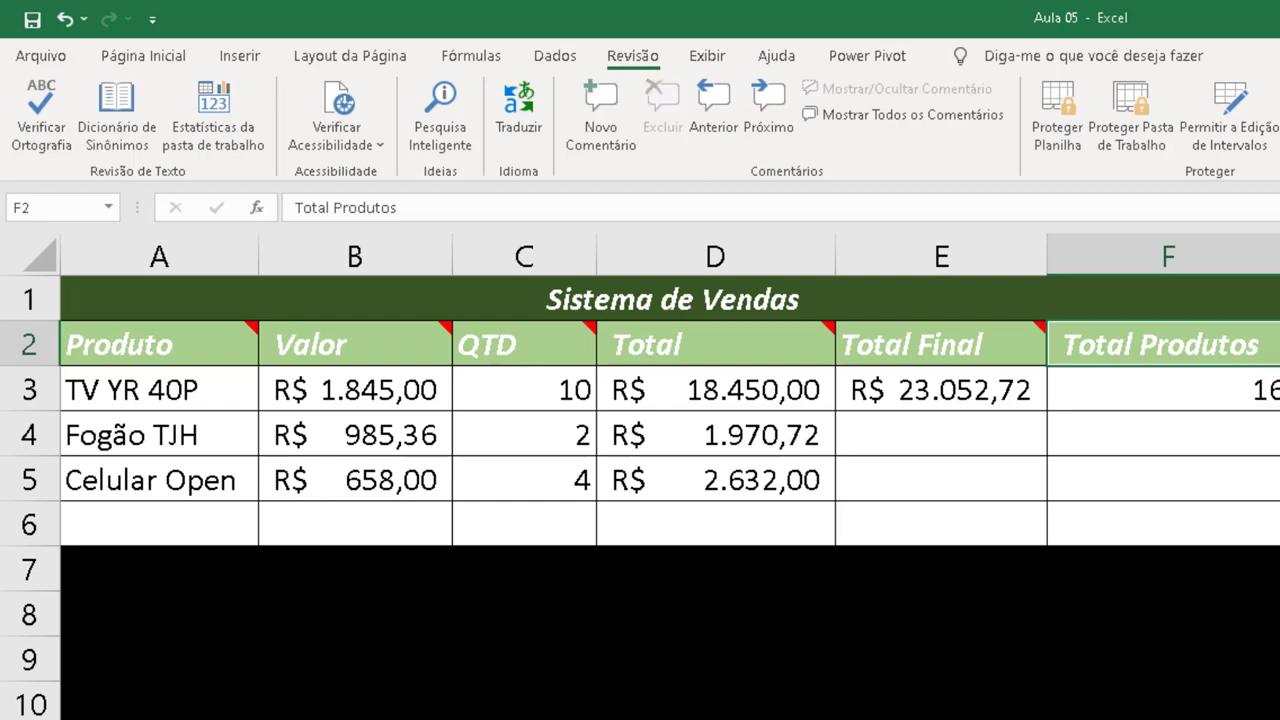
{"action": "left_click", "coordinate": [1279, 480]}
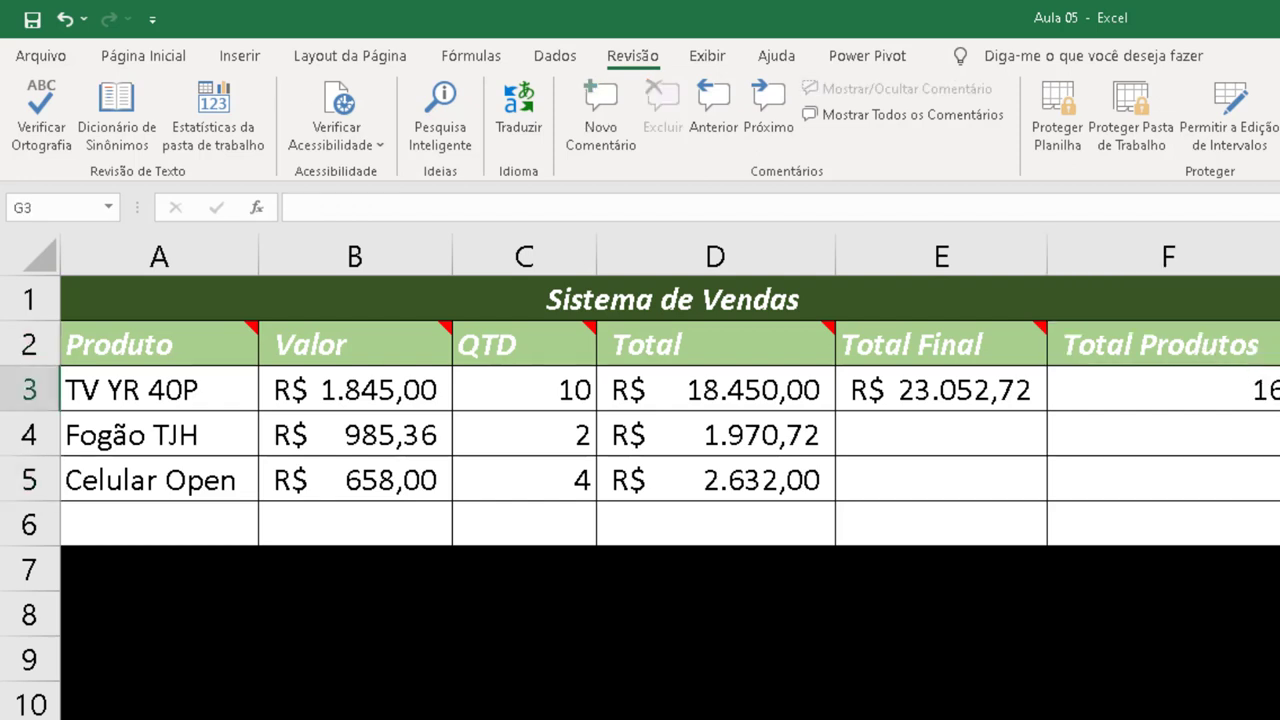
{"action": "left_click", "coordinate": [1238, 343]}
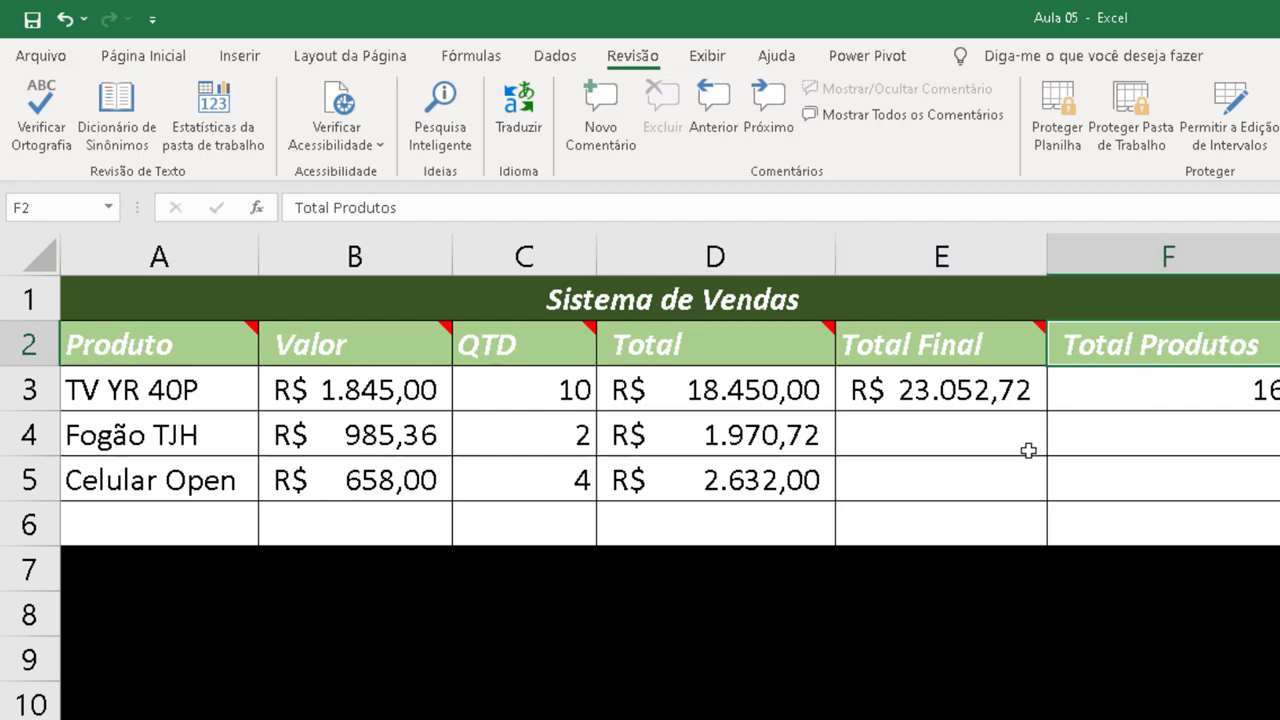
- Insert a fresh comment on the selected Total Produtos header
{"action": "mouse_move", "coordinate": [833, 328]}
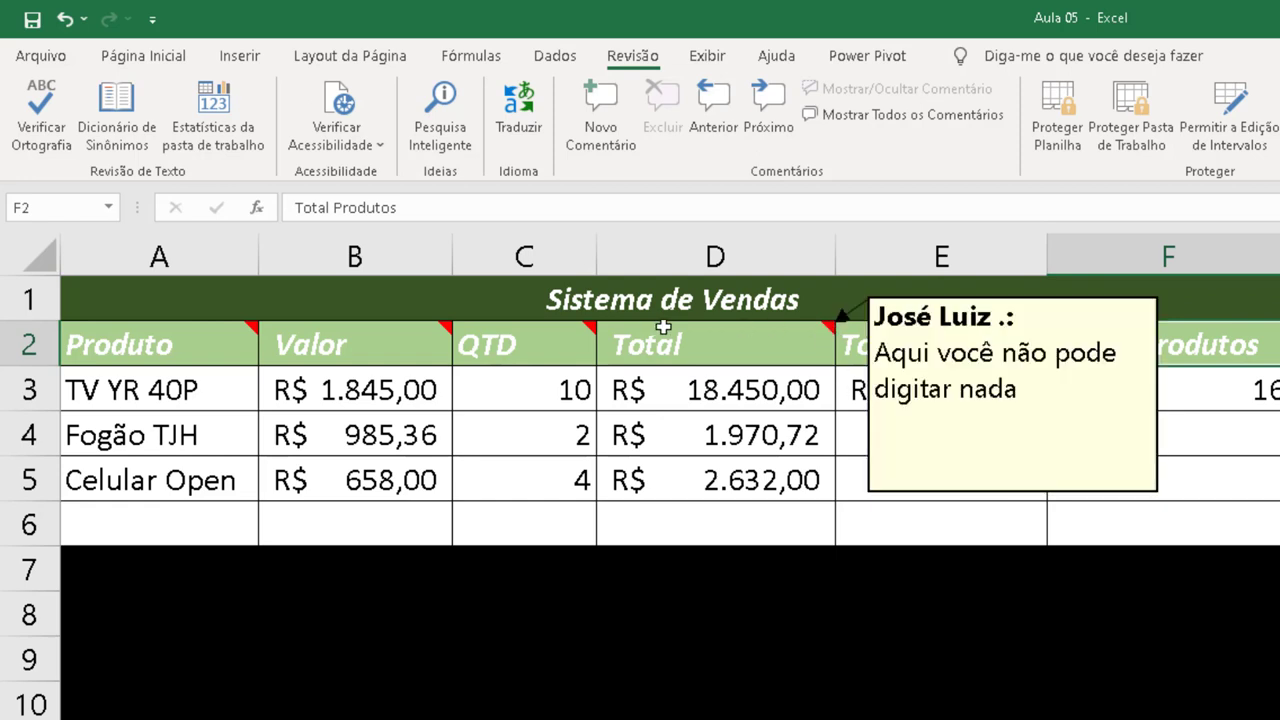
{"action": "mouse_move", "coordinate": [588, 328]}
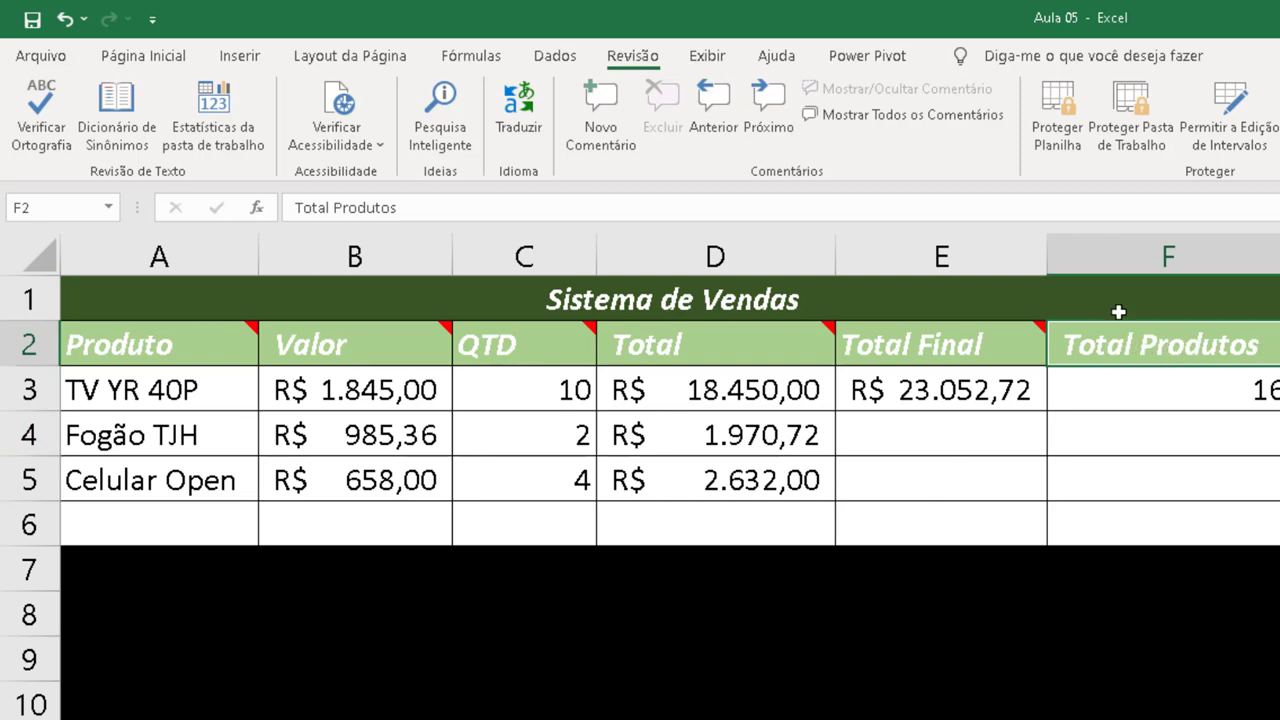
{"action": "left_click", "coordinate": [597, 133]}
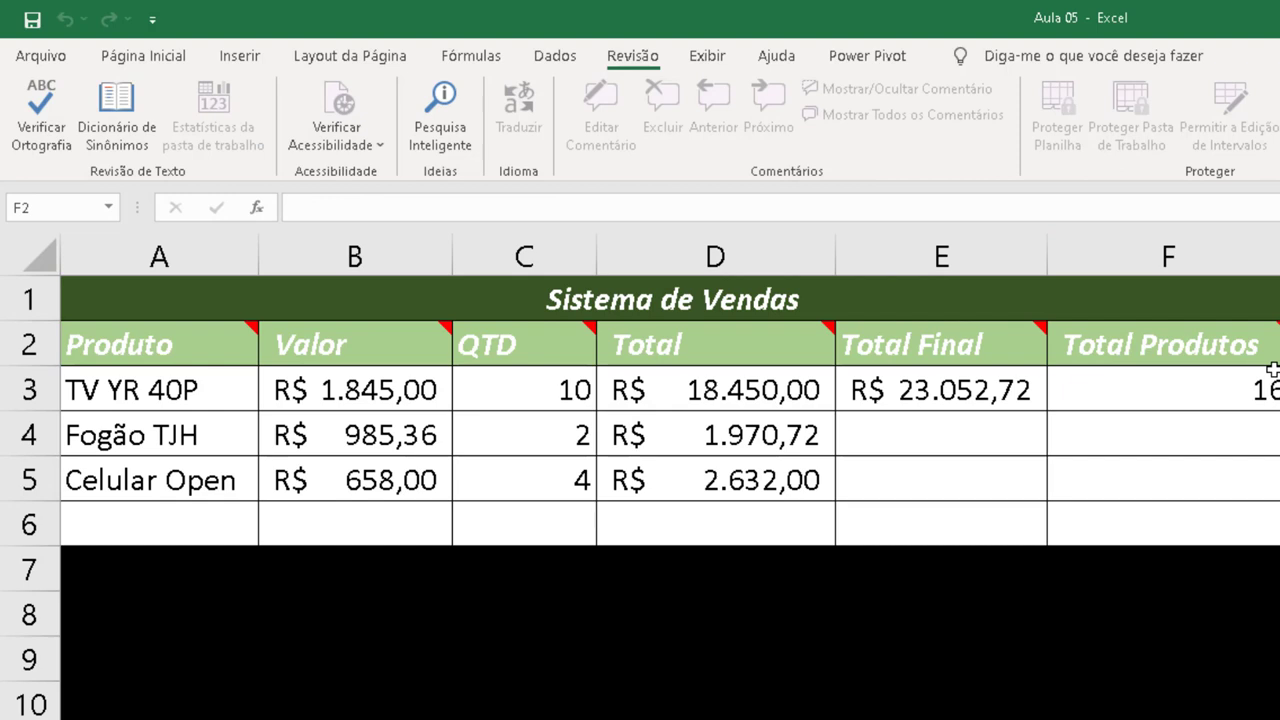
{"action": "left_click", "coordinate": [1275, 614]}
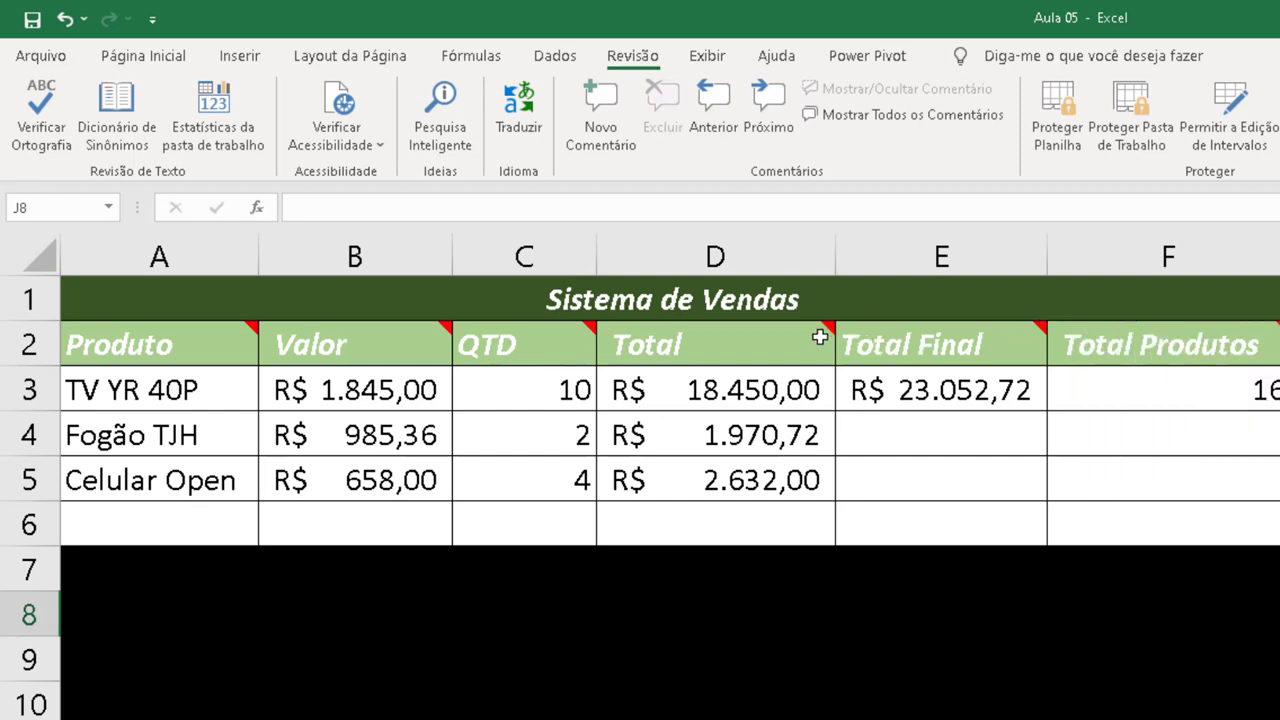
{"action": "mouse_move", "coordinate": [264, 343]}
{"action": "key", "text": "ctrl+p"}
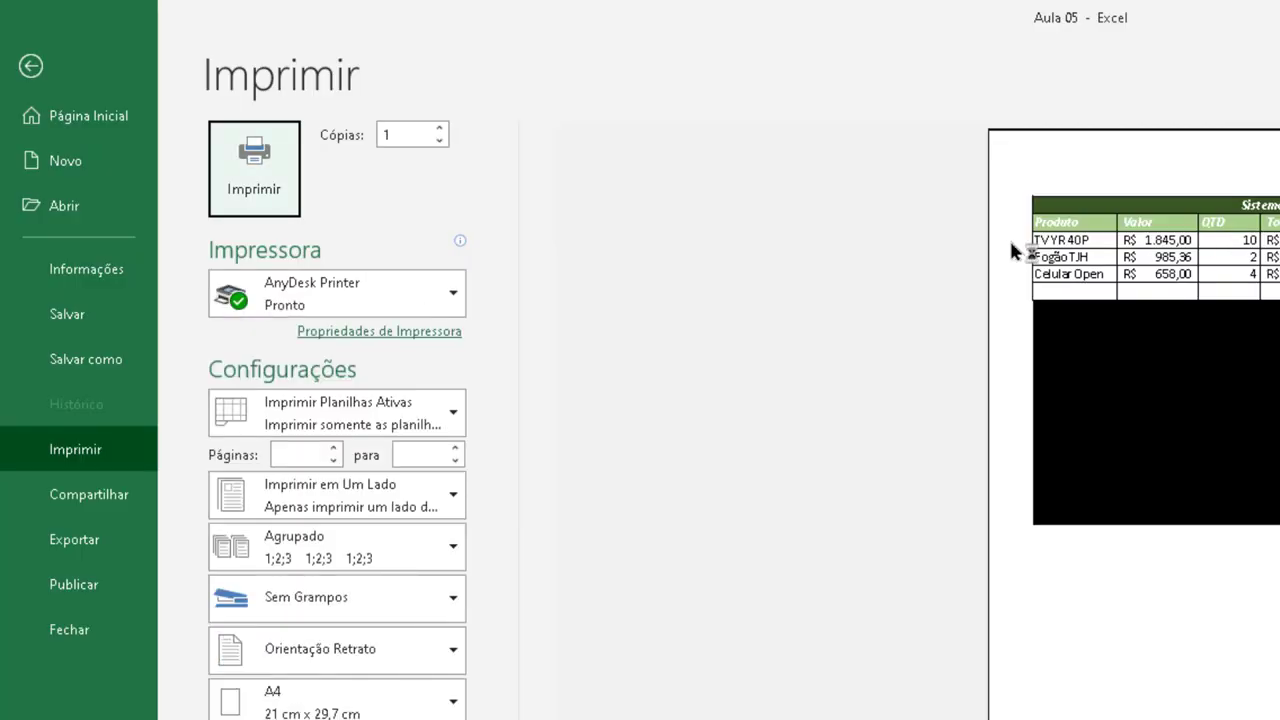
{"action": "key", "text": "Escape"}
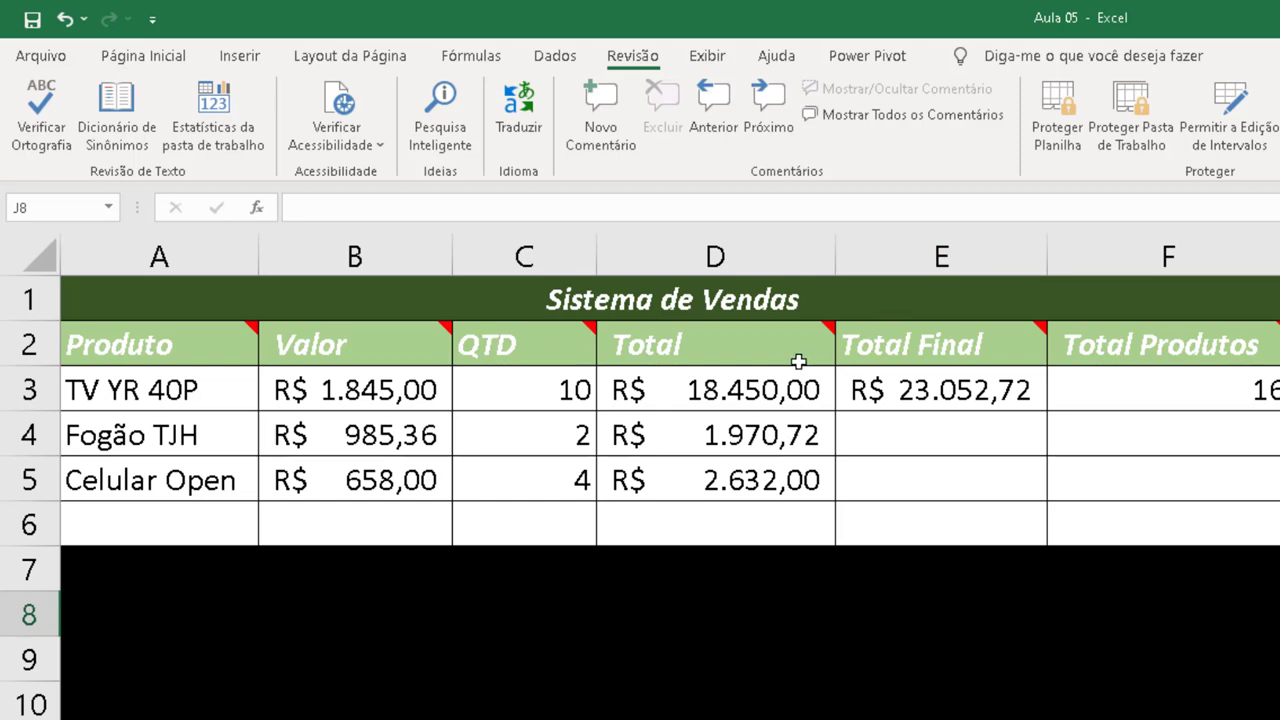
{"action": "left_click", "coordinate": [412, 388]}
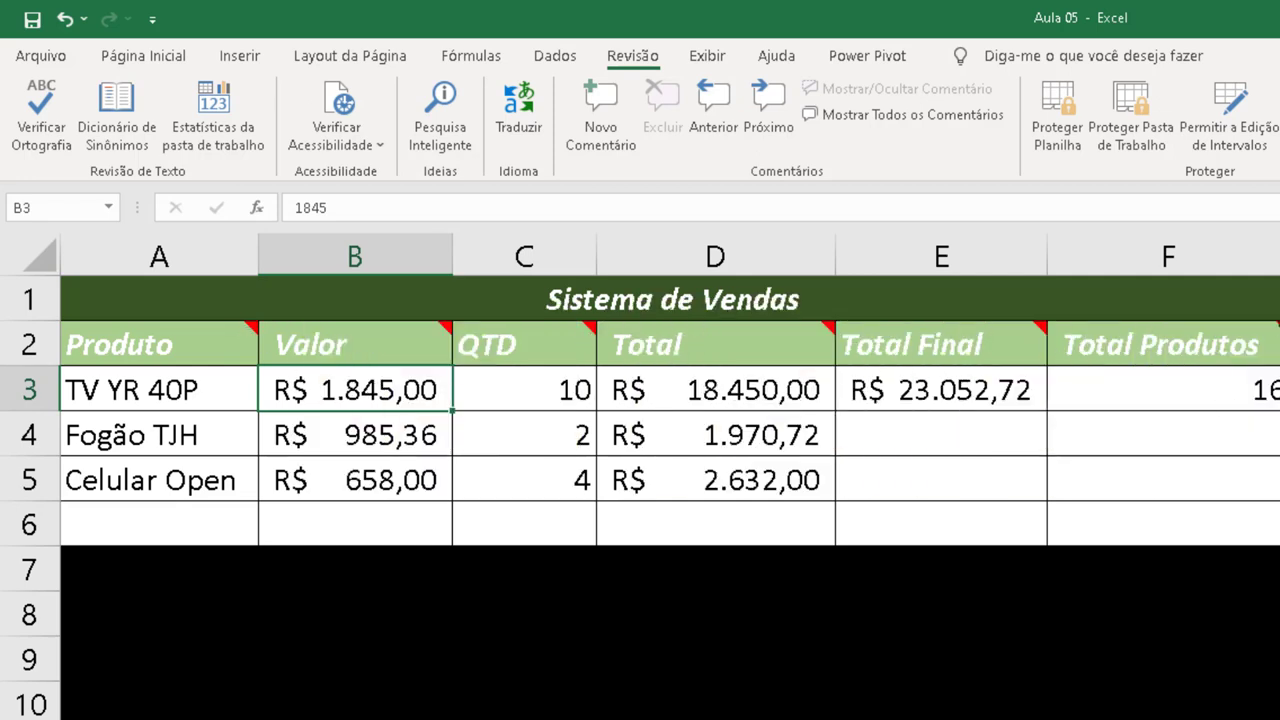
{"action": "left_click", "coordinate": [1233, 594]}
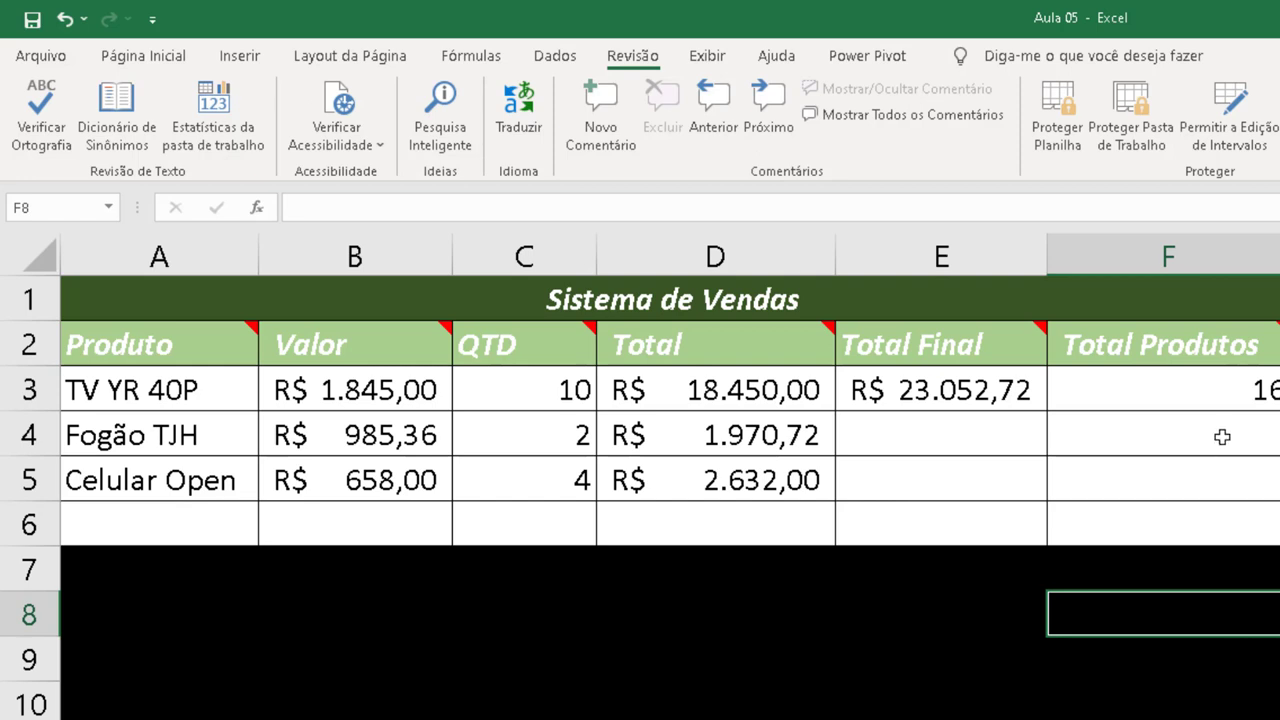
{"action": "left_click", "coordinate": [1185, 347]}
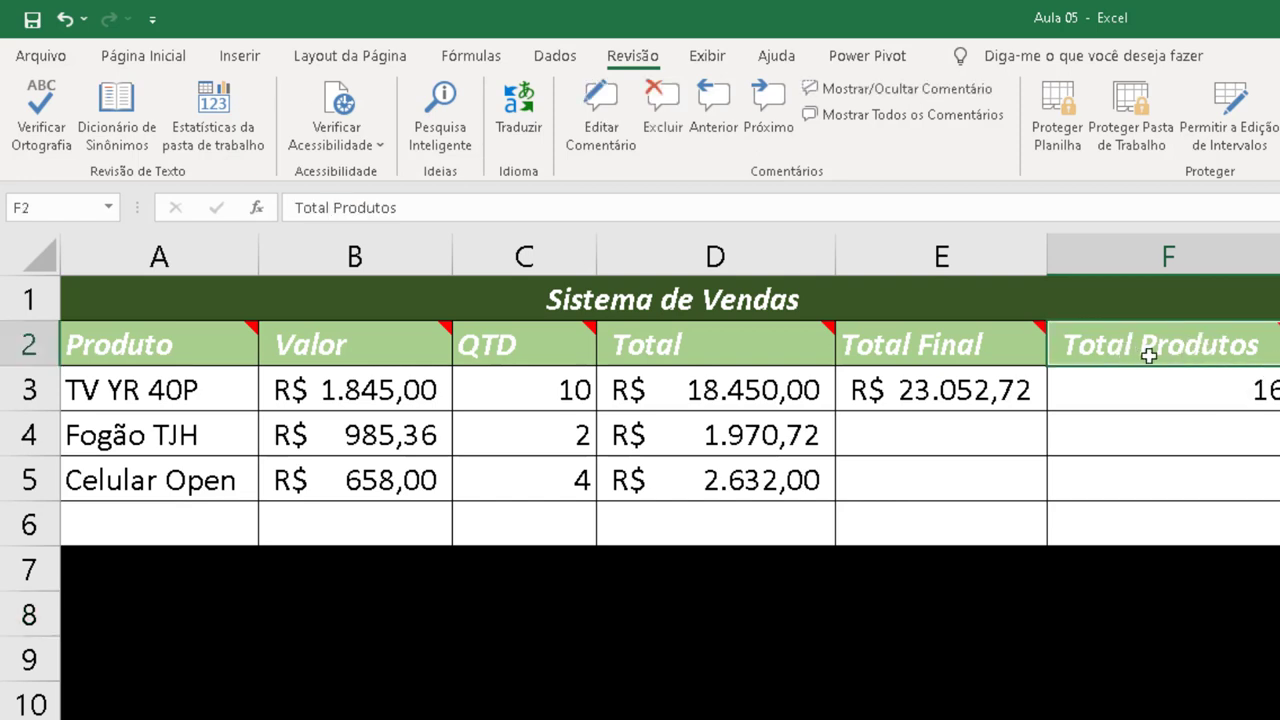
{"action": "double_click", "coordinate": [1238, 347]}
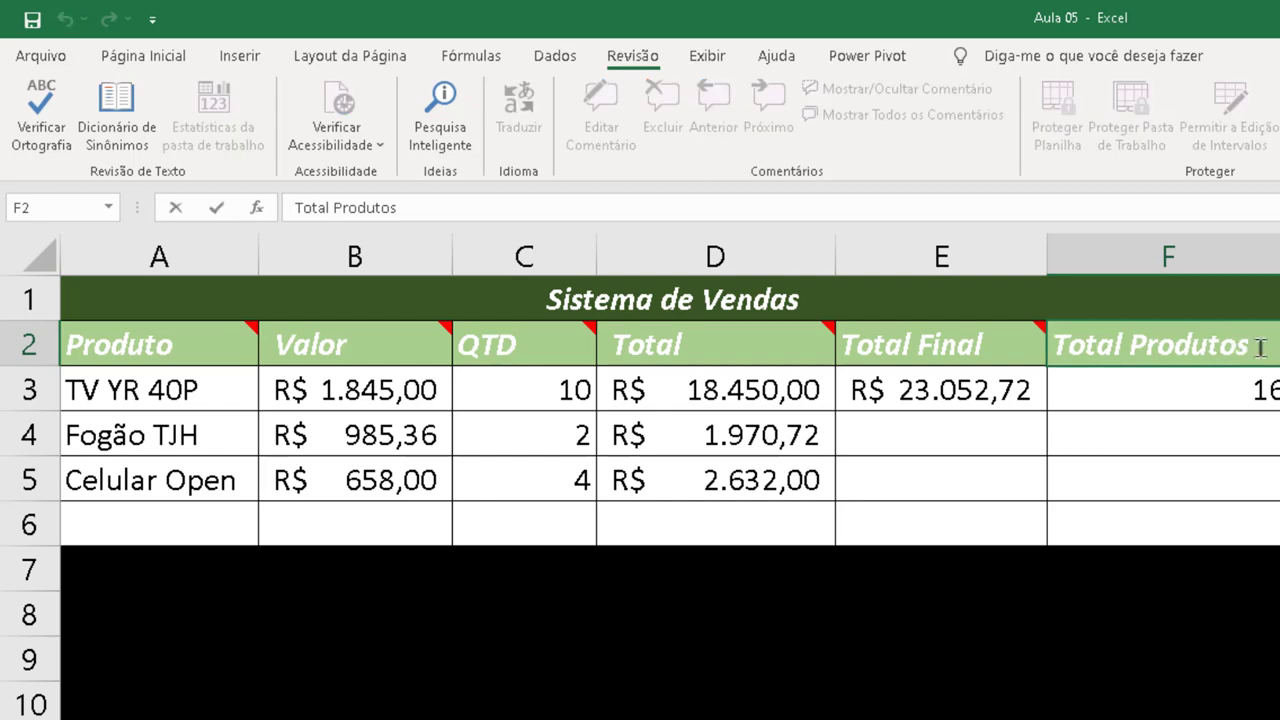
{"action": "type", "text": "2"}
{"action": "key", "text": "Return"}
{"action": "left_click", "coordinate": [1248, 343]}
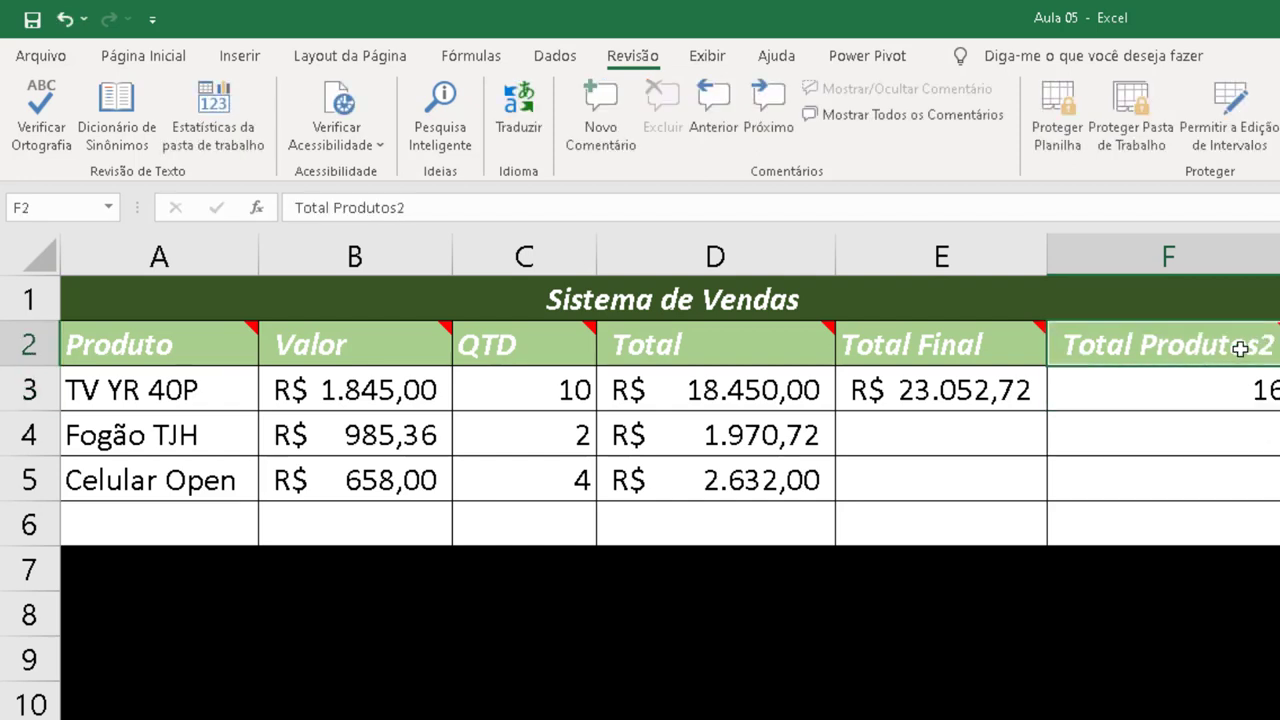
{"action": "double_click", "coordinate": [1240, 345]}
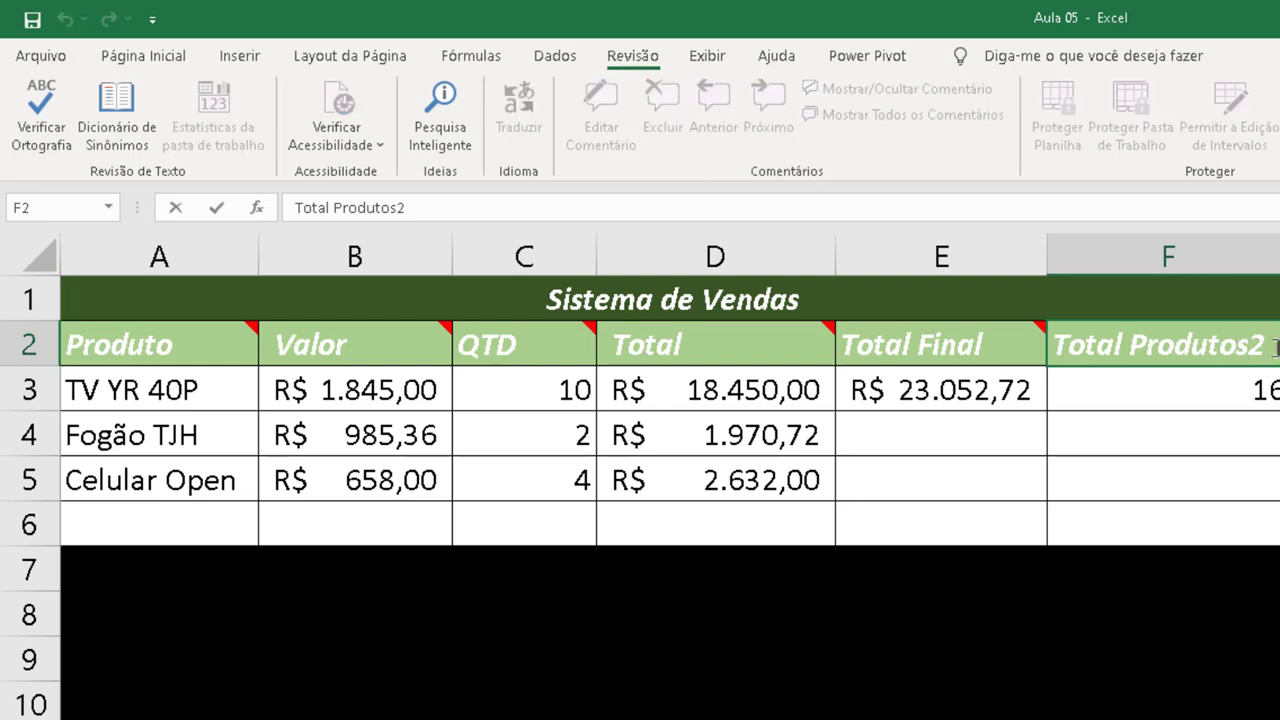
{"action": "key", "text": "BackSpace"}
{"action": "left_click", "coordinate": [1218, 646]}
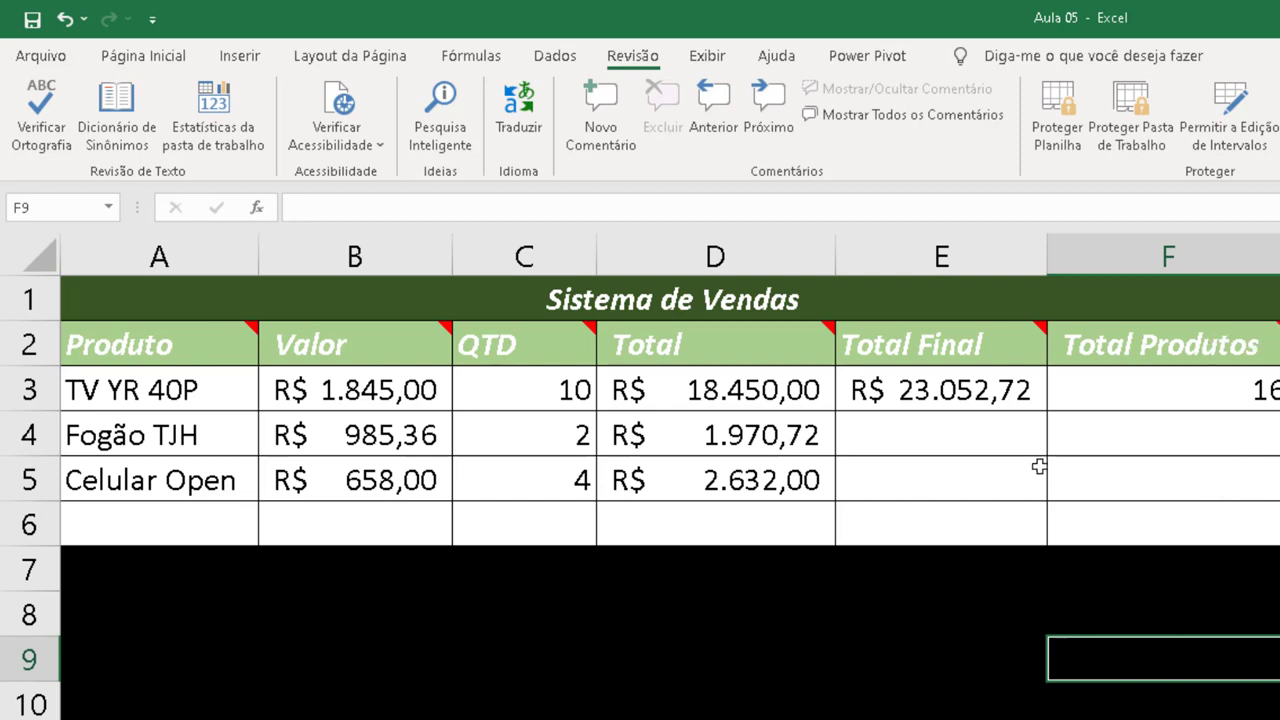
- Add a comment to cell F3, the =C3+C4+C5 Total Produtos result, and reselect F3
{"action": "left_click_drag", "start_coordinate": [1094, 388], "coordinate": [1117, 510]}
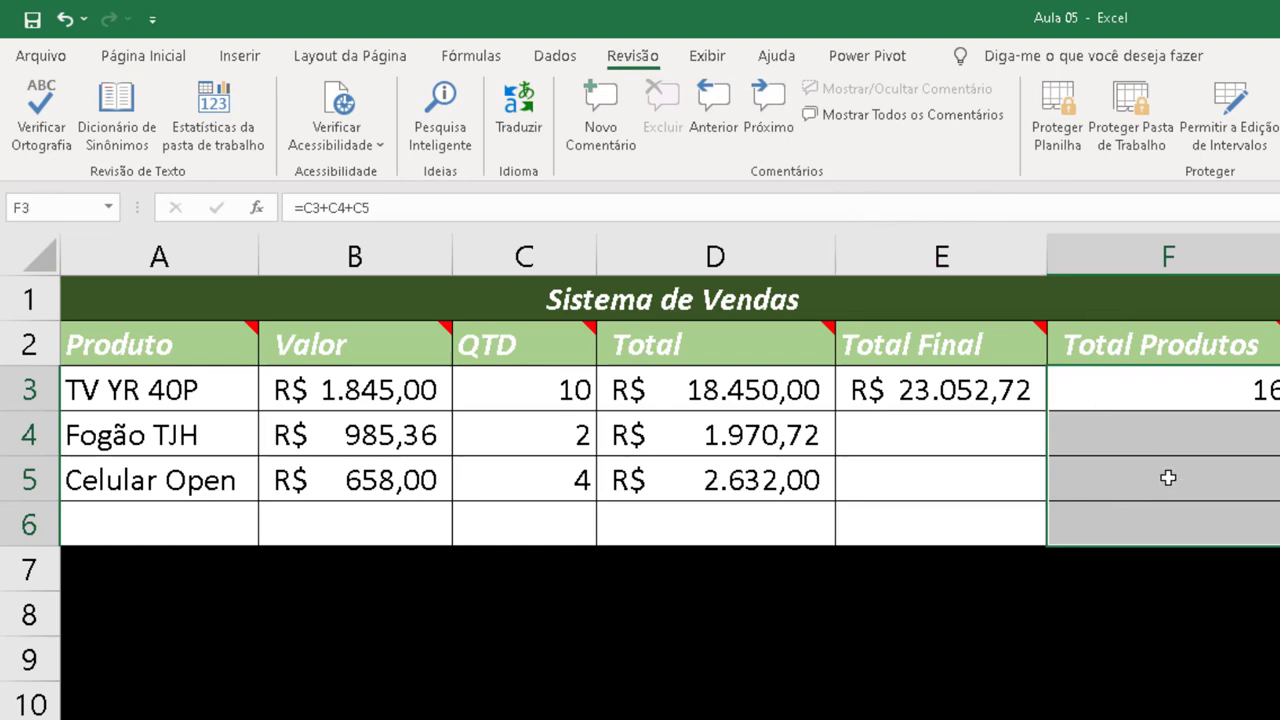
{"action": "left_click", "coordinate": [605, 112]}
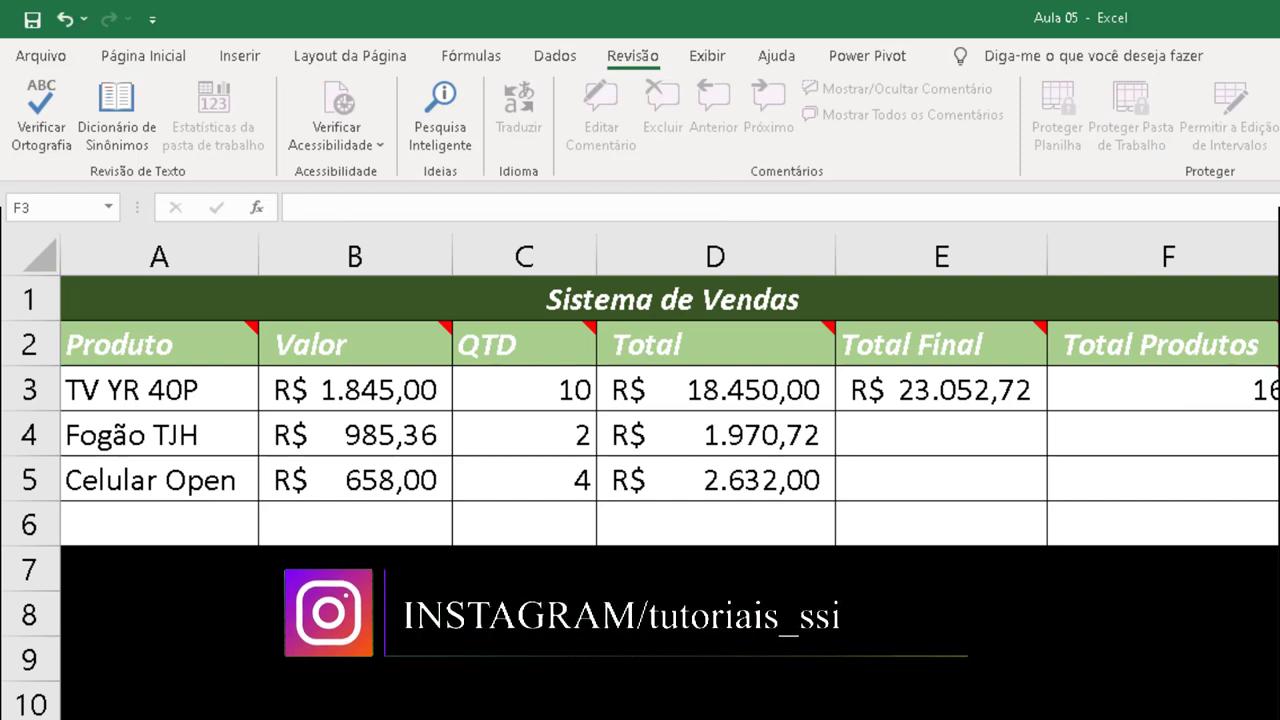
{"action": "left_click", "coordinate": [1275, 705]}
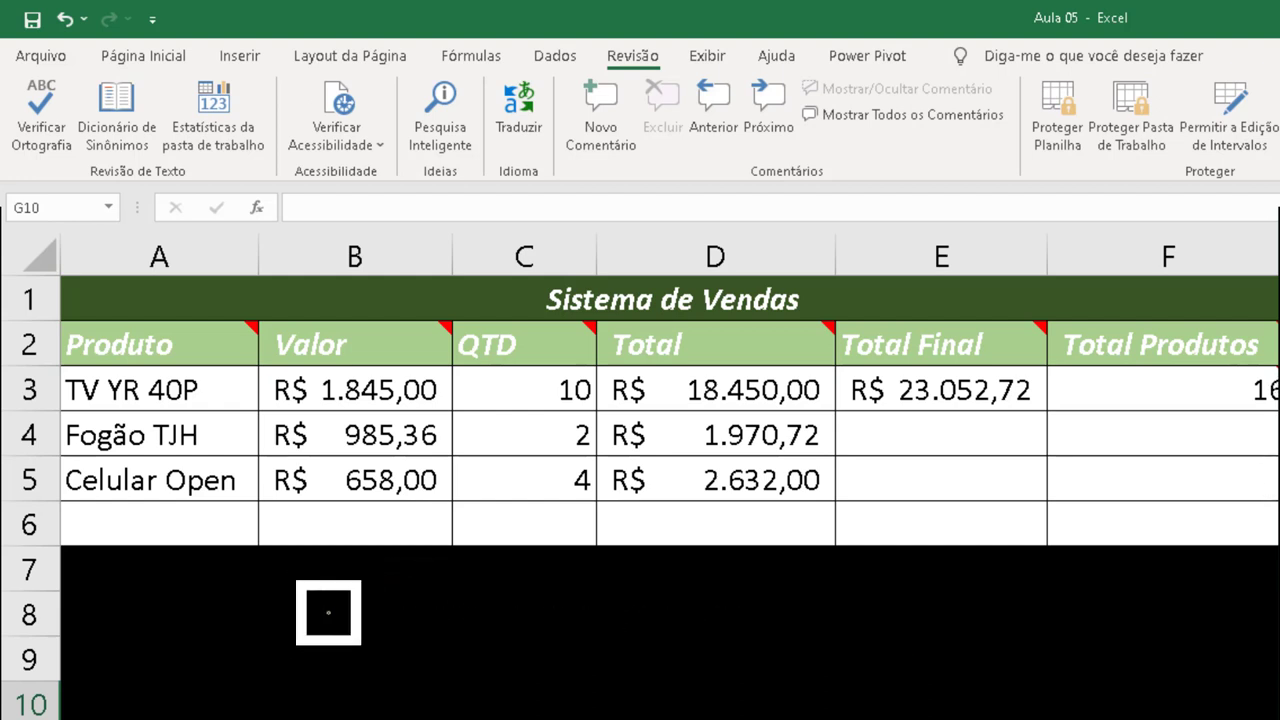
{"action": "left_click", "coordinate": [1275, 388]}
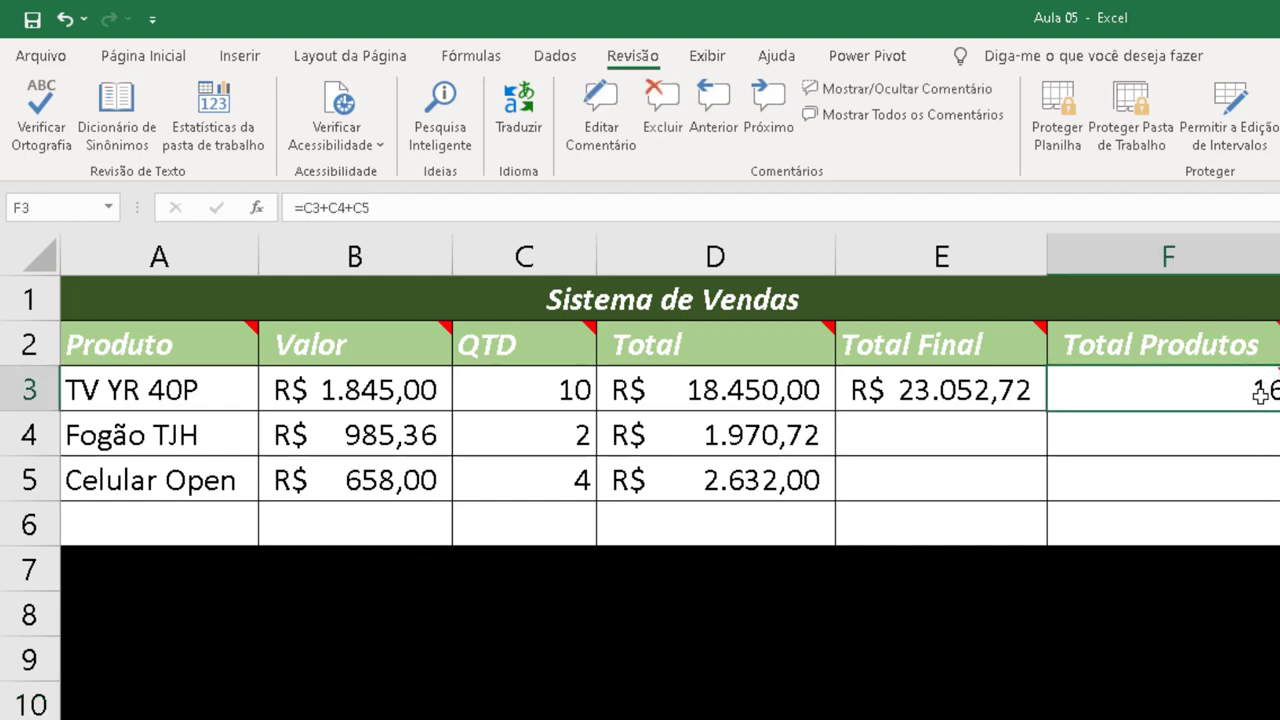
{"action": "left_click_drag", "start_coordinate": [1261, 393], "coordinate": [1261, 516]}
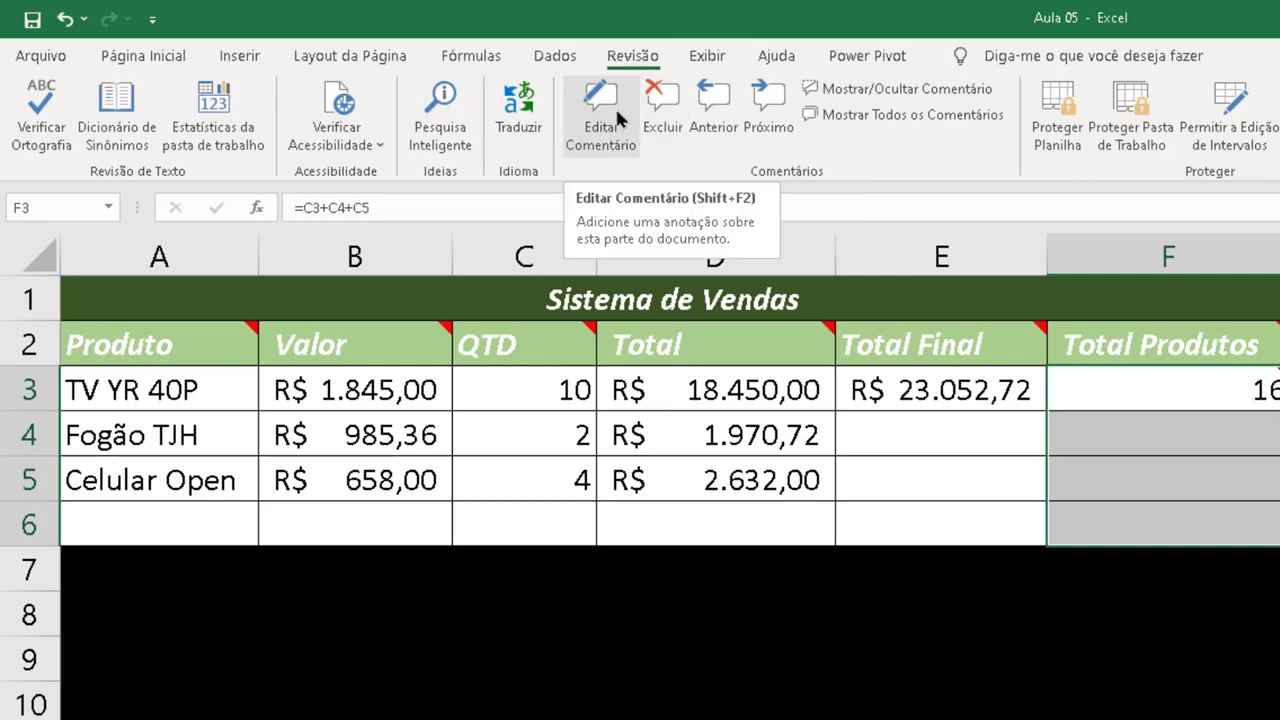
{"action": "left_click", "coordinate": [1262, 392]}
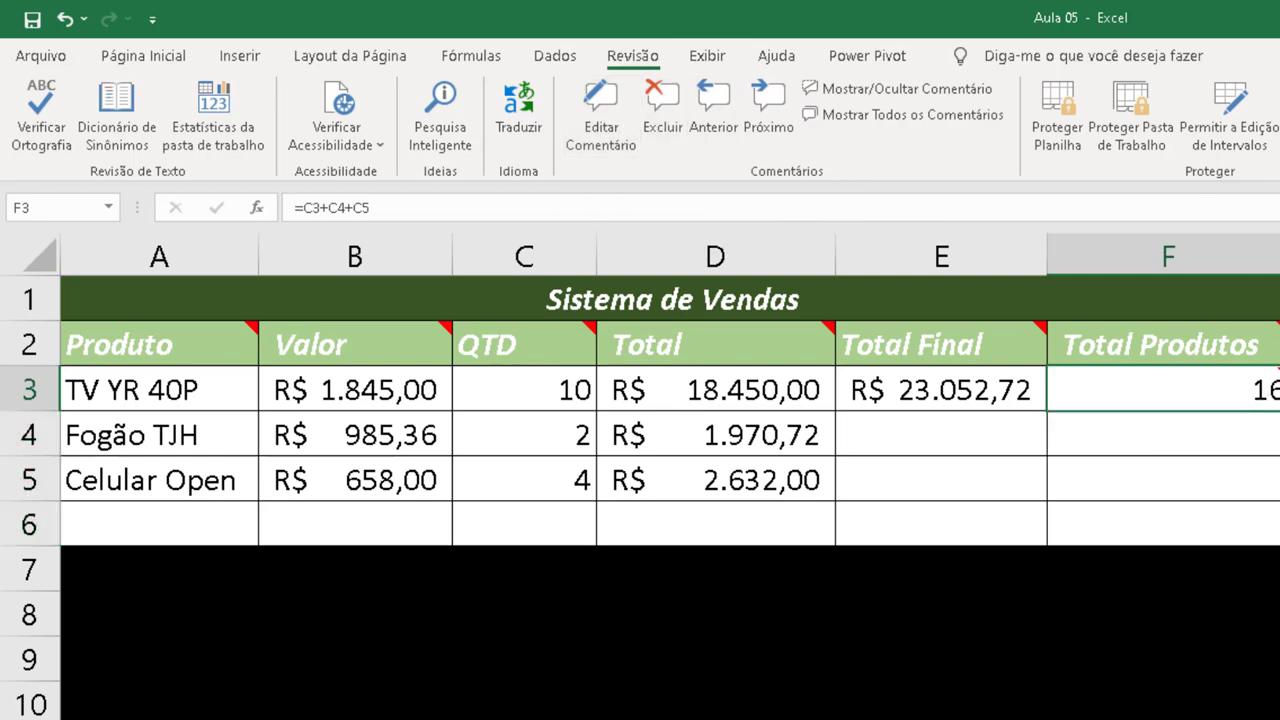